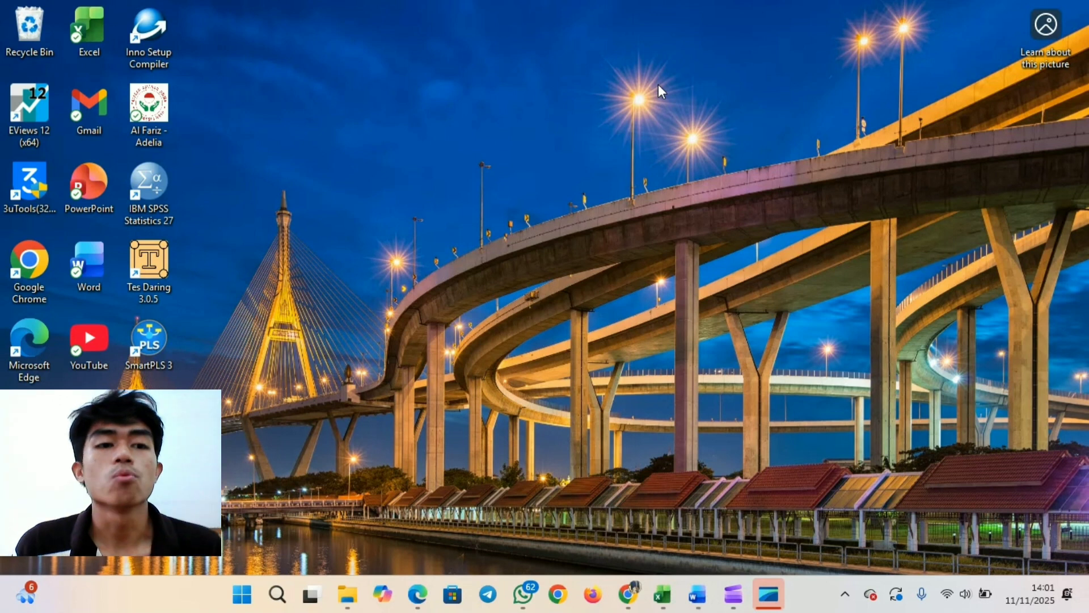
- Launch EViews 12 and start creating a new workfile with the Balanced Panel structure type
double_click(37, 108)
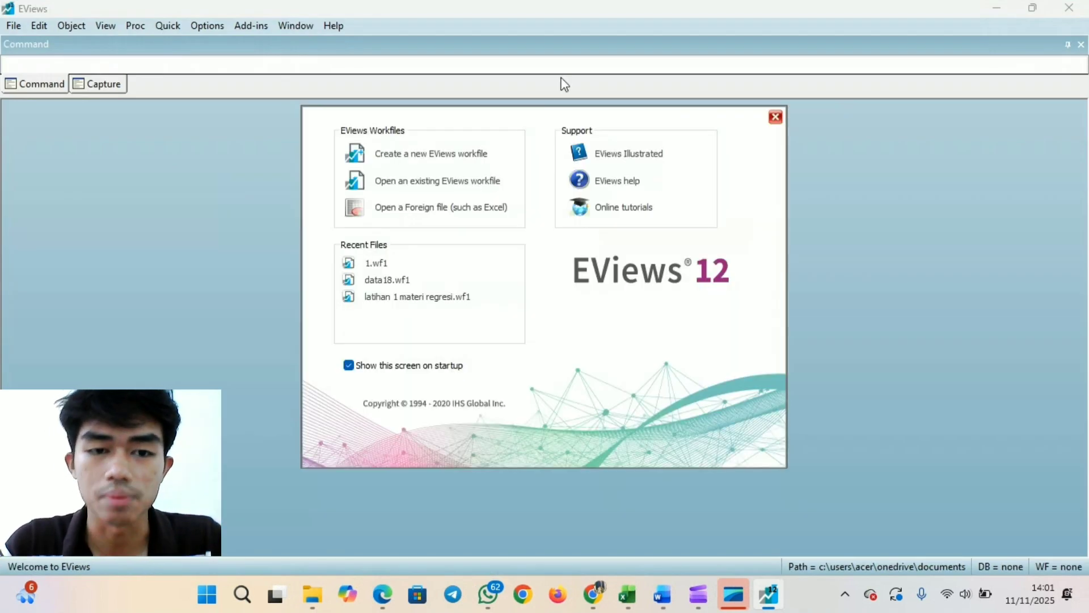
click(443, 155)
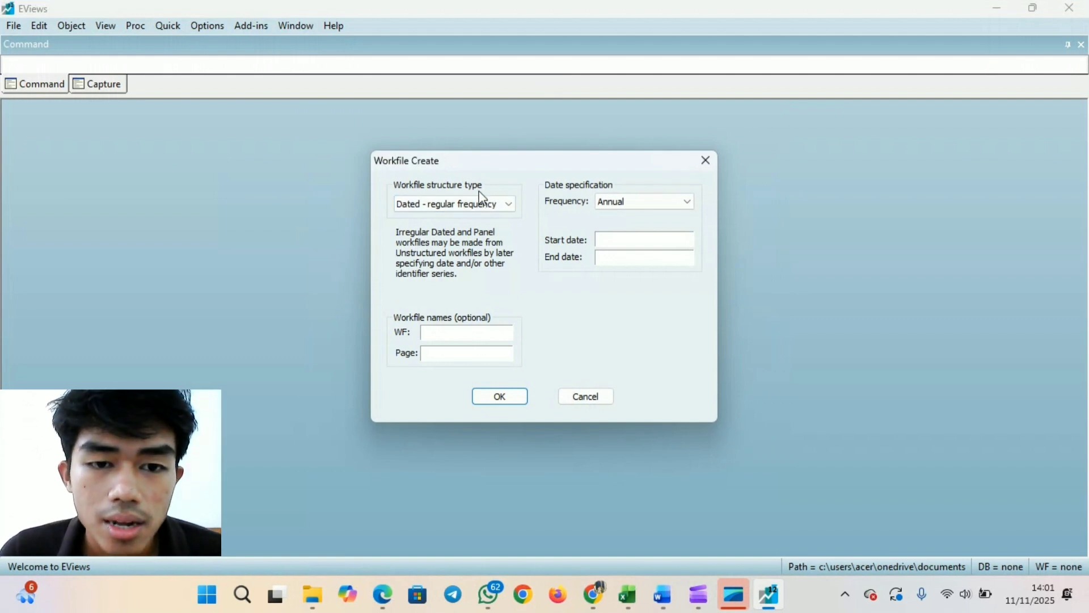
click(484, 206)
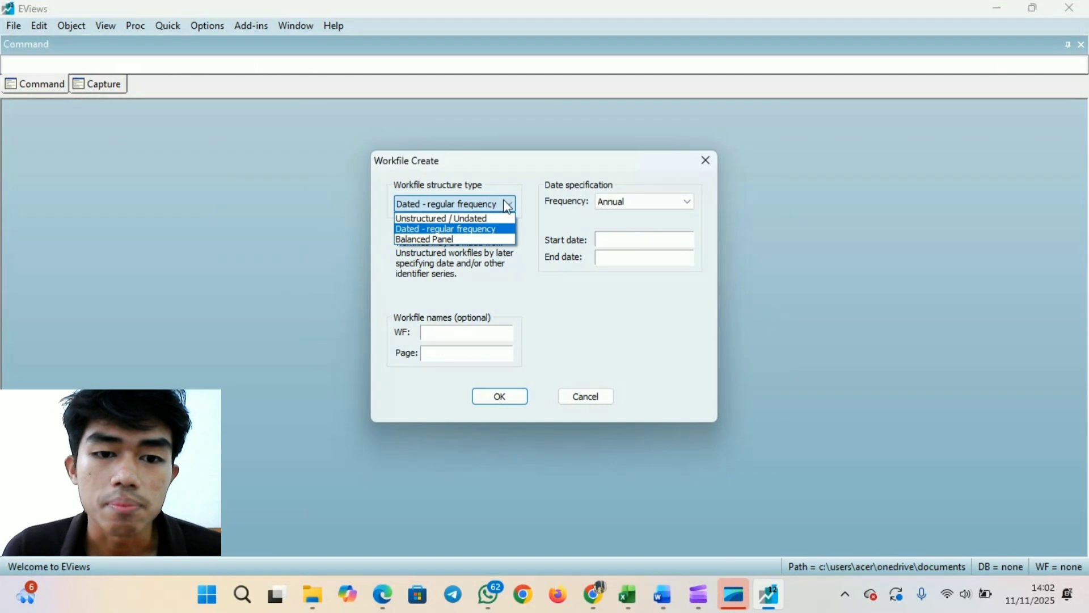
click(485, 239)
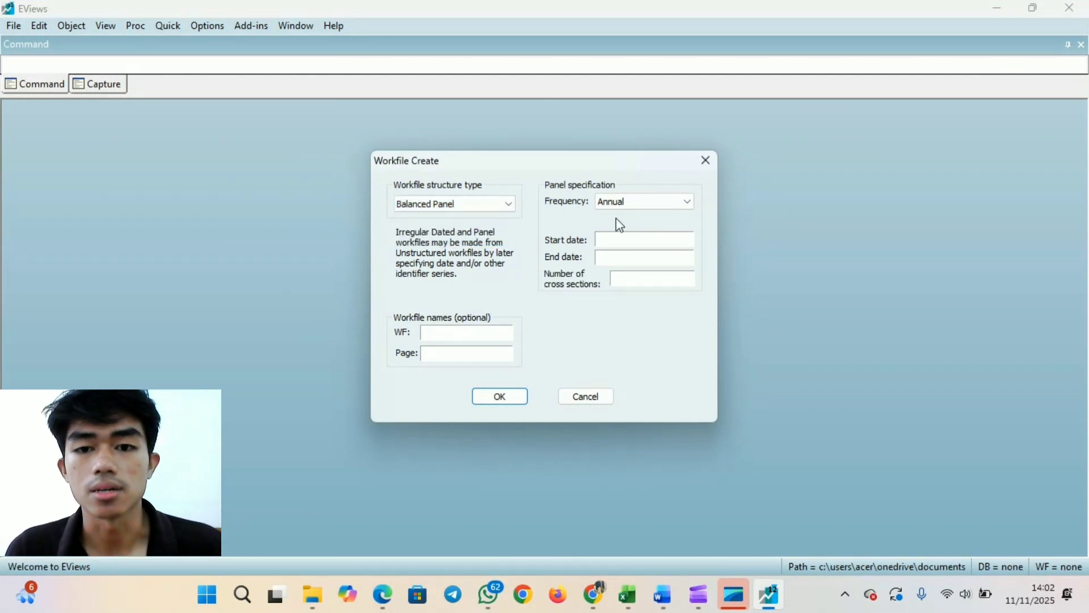
click(658, 205)
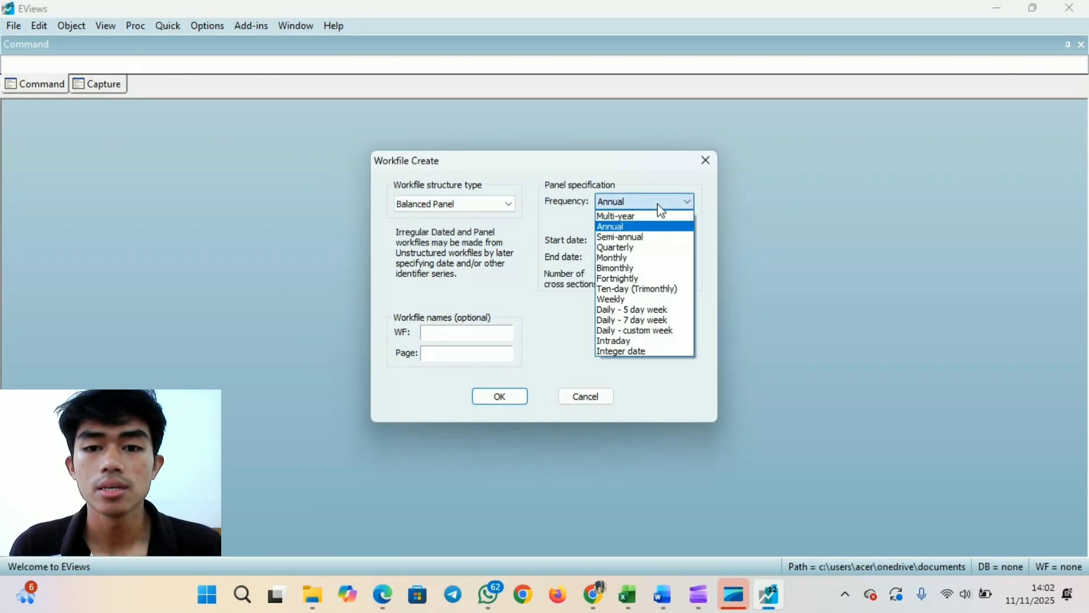
click(631, 248)
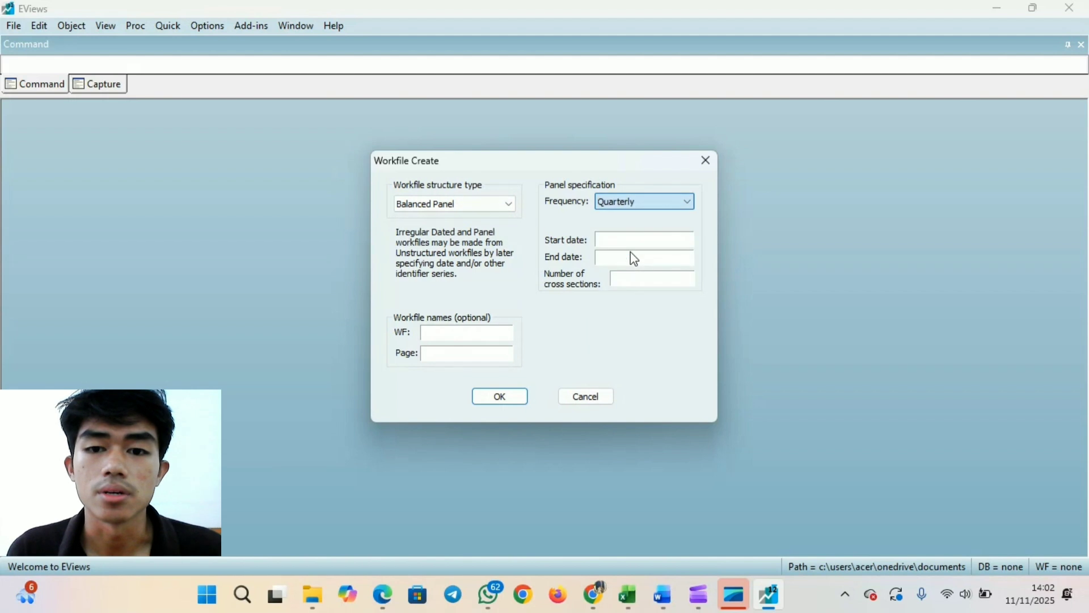
click(658, 212)
click(638, 225)
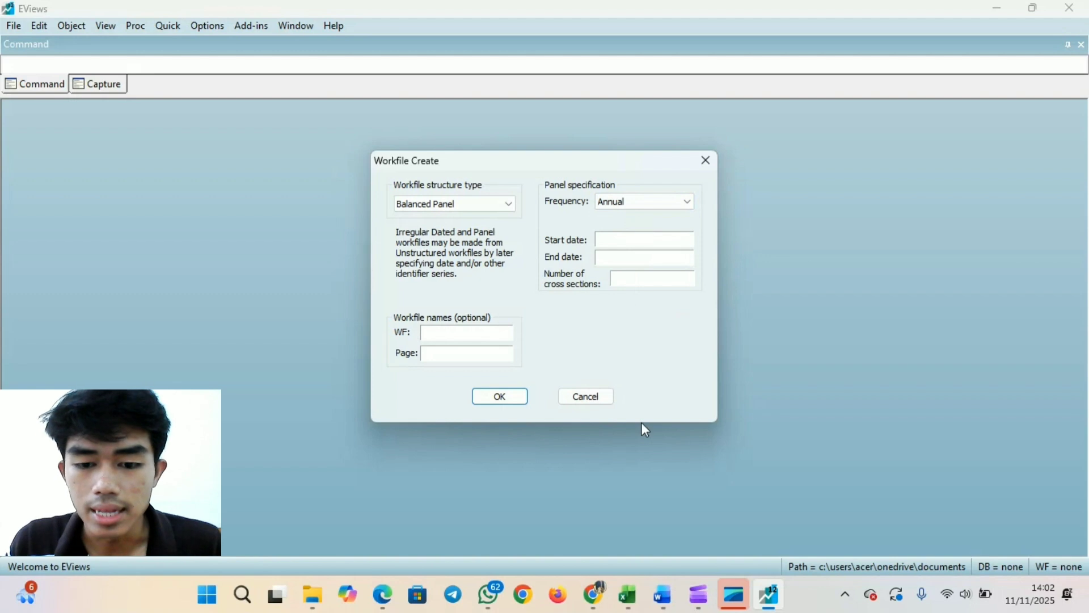
- Switch to the Excel workbook DATA PANEL UNTUK VIDEO and examine the period range and the banks in the panel data
click(628, 594)
scroll(575, 381, down, 1)
scroll(574, 381, up, 1)
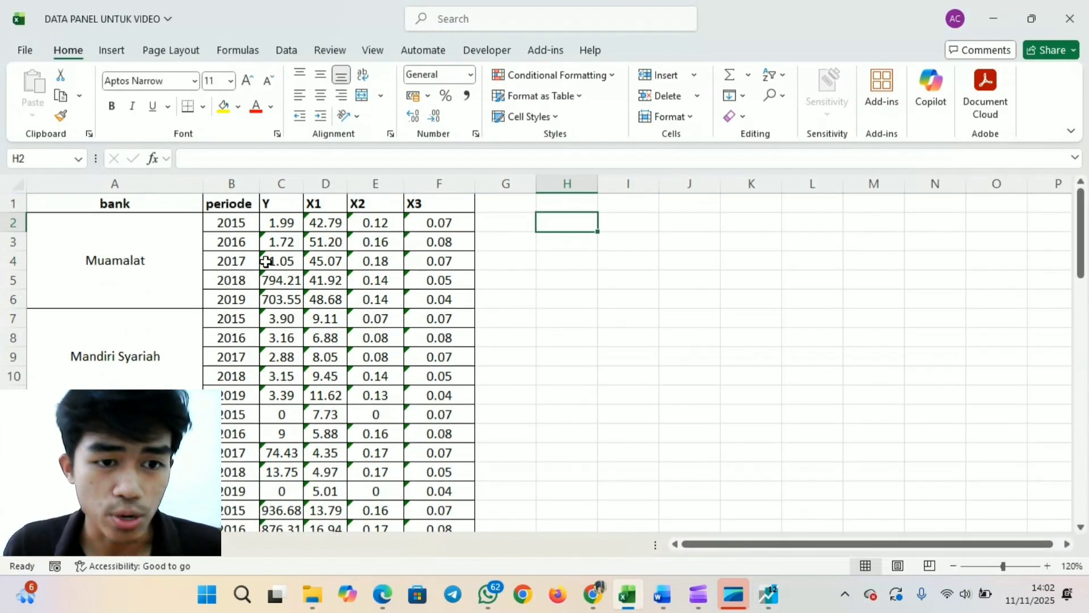
click(244, 224)
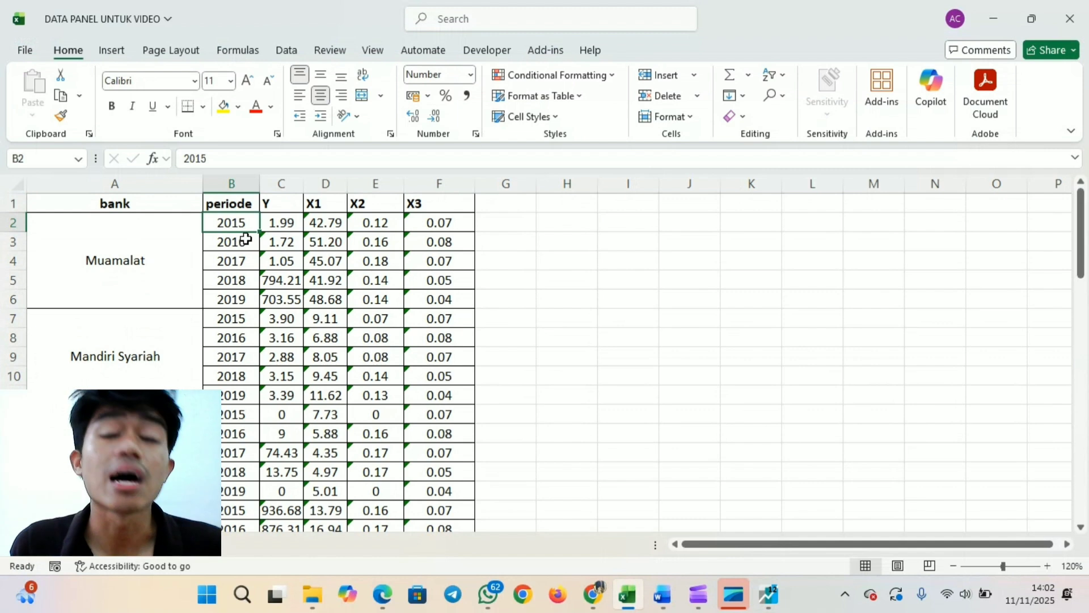
click(247, 300)
click(118, 253)
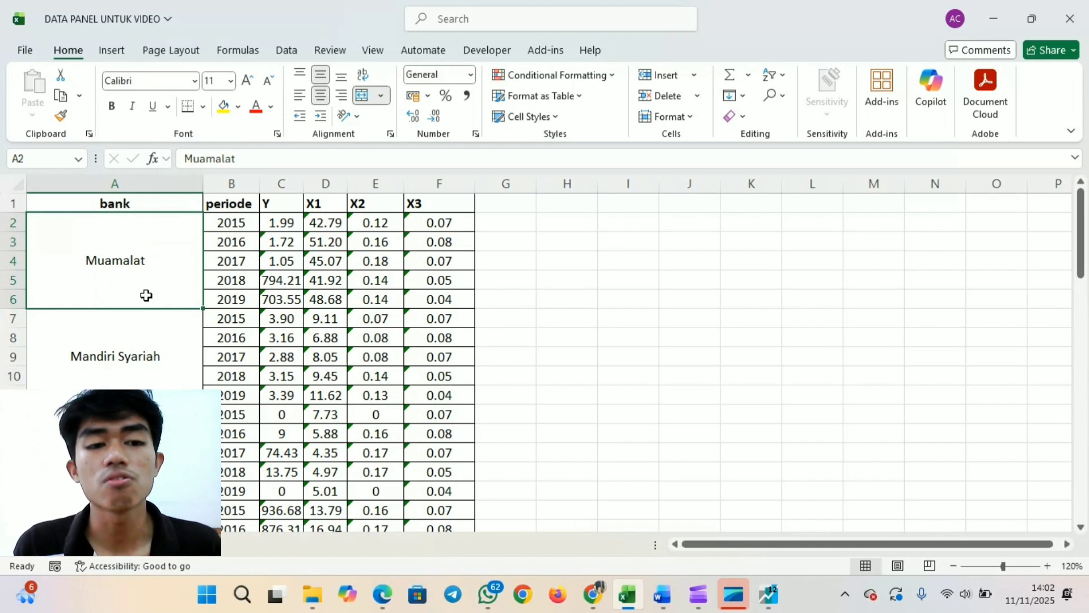
click(152, 347)
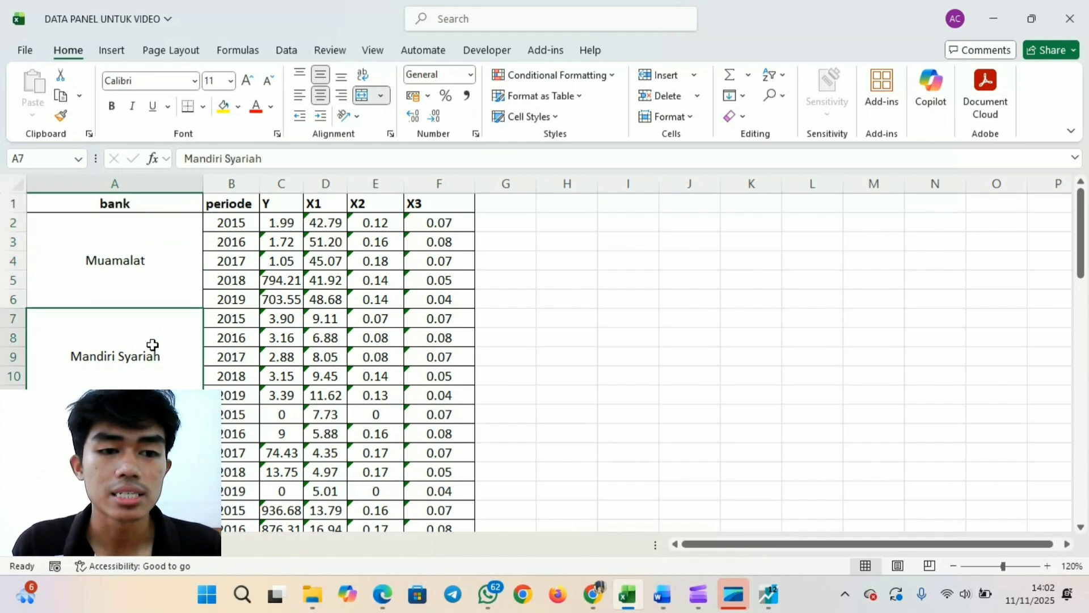
click(155, 289)
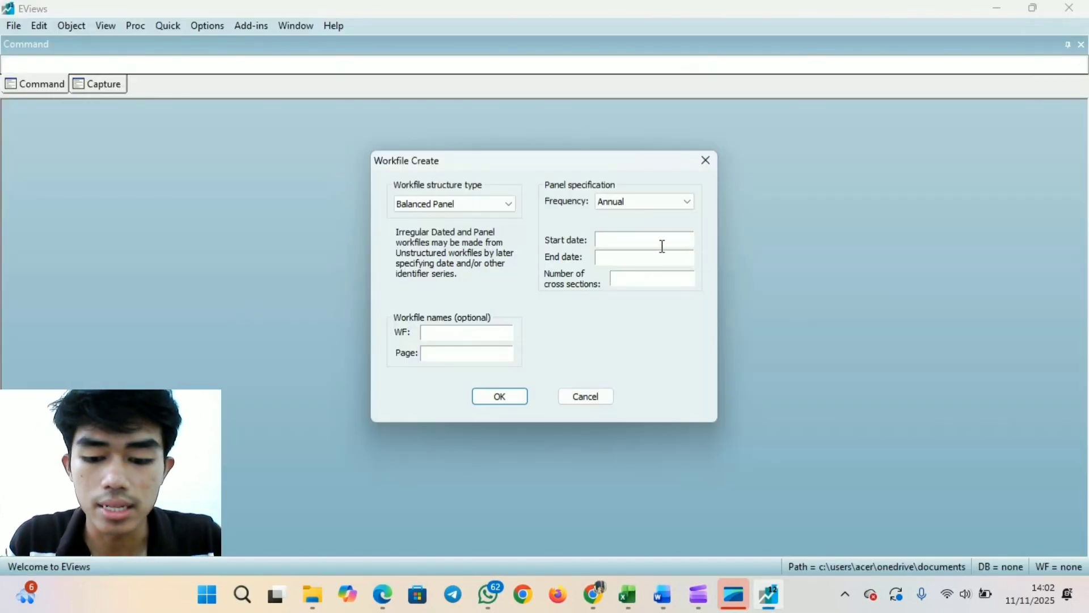
- Back in EViews, create the annual balanced panel workfile with start date 2015, end date 2019 and 11 cross sections
click(662, 245)
text(2015)
click(671, 260)
text(2019)
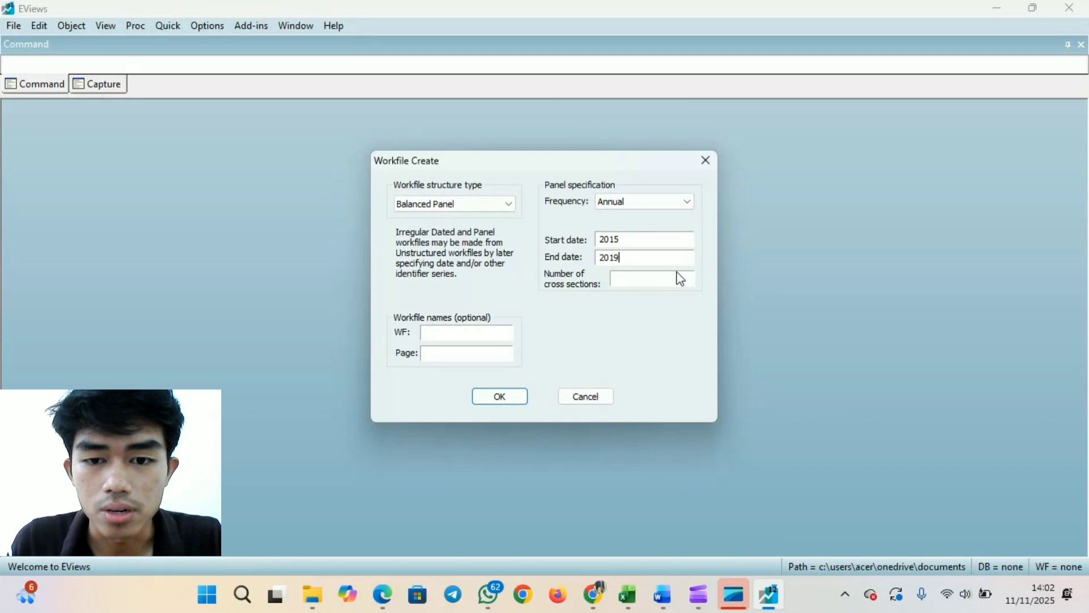
click(673, 277)
text(11)
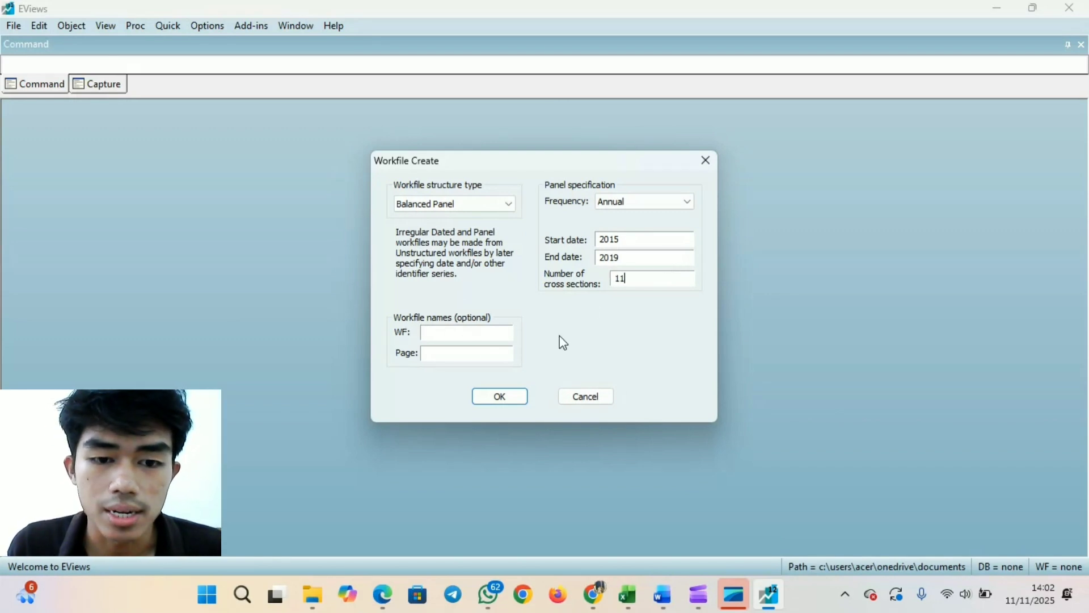
click(500, 397)
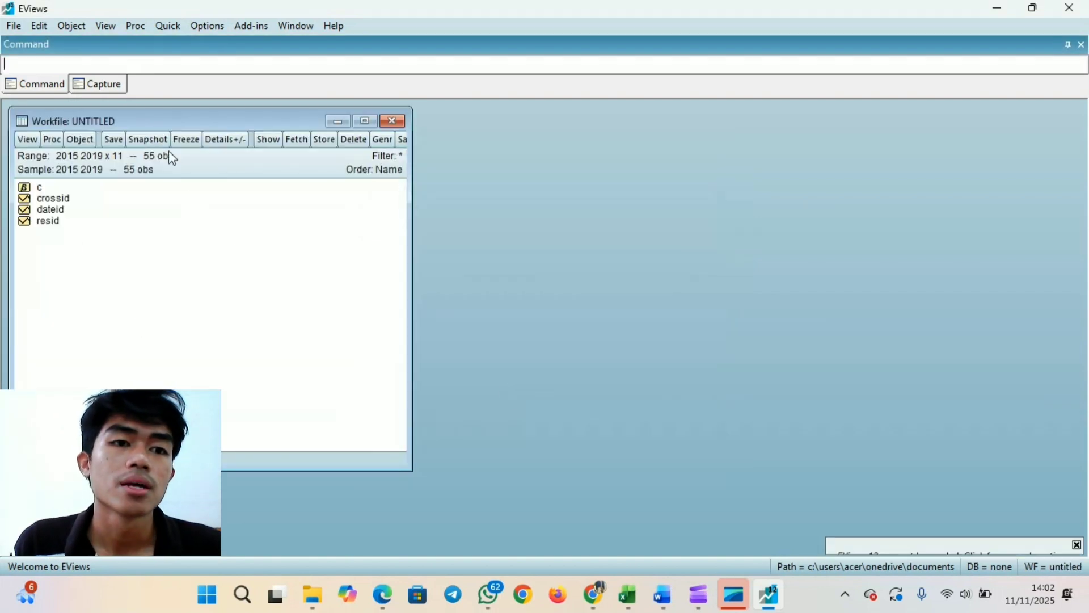
- Open an empty group for editing series, place it beside the workfile window and reveal its series name row
click(177, 32)
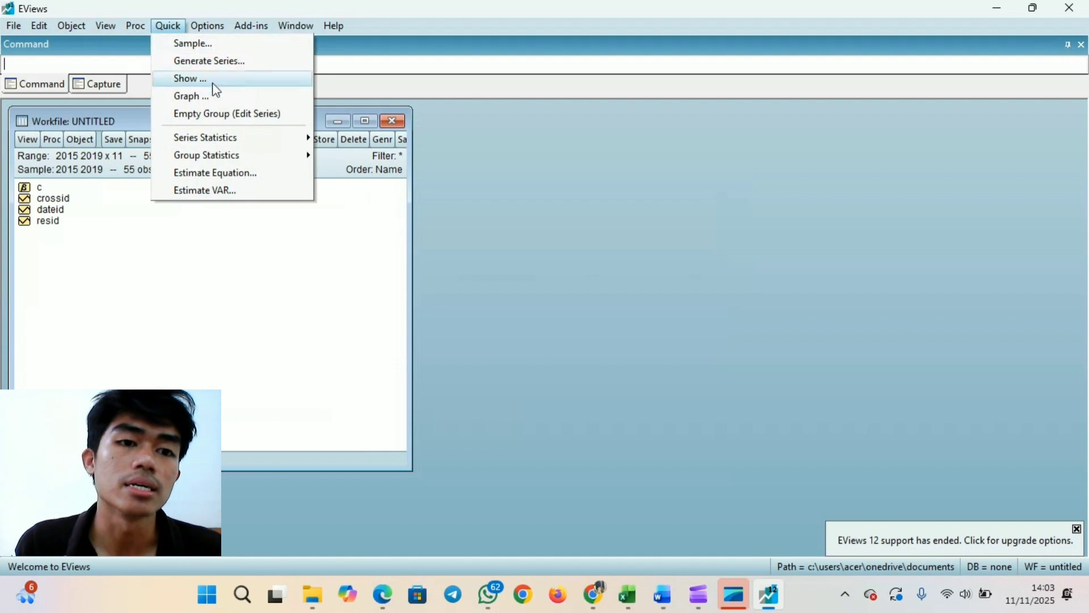
click(238, 115)
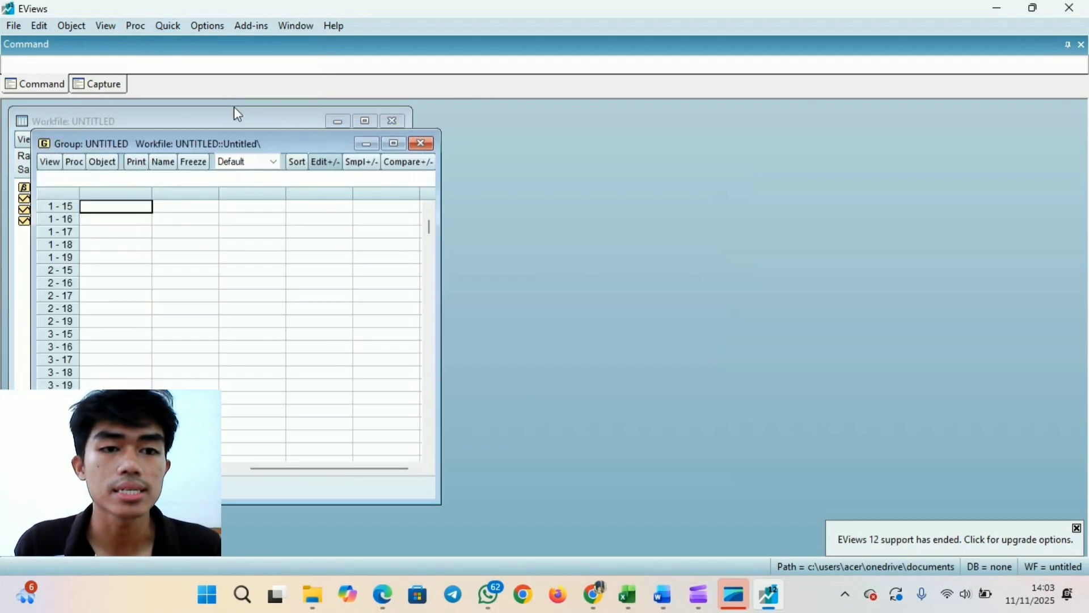
drag(225, 149, 652, 112)
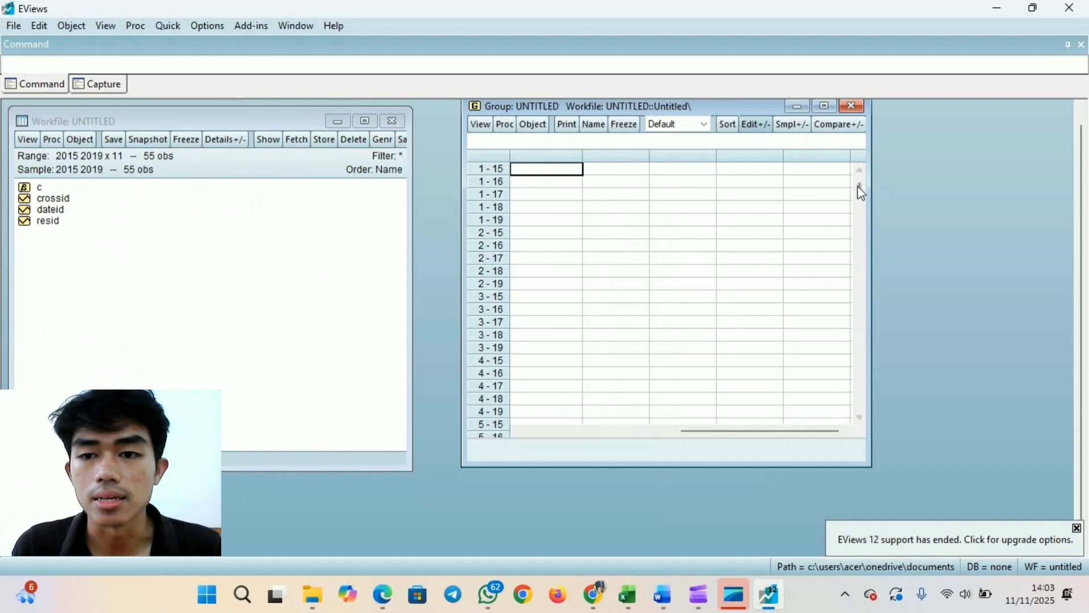
click(859, 171)
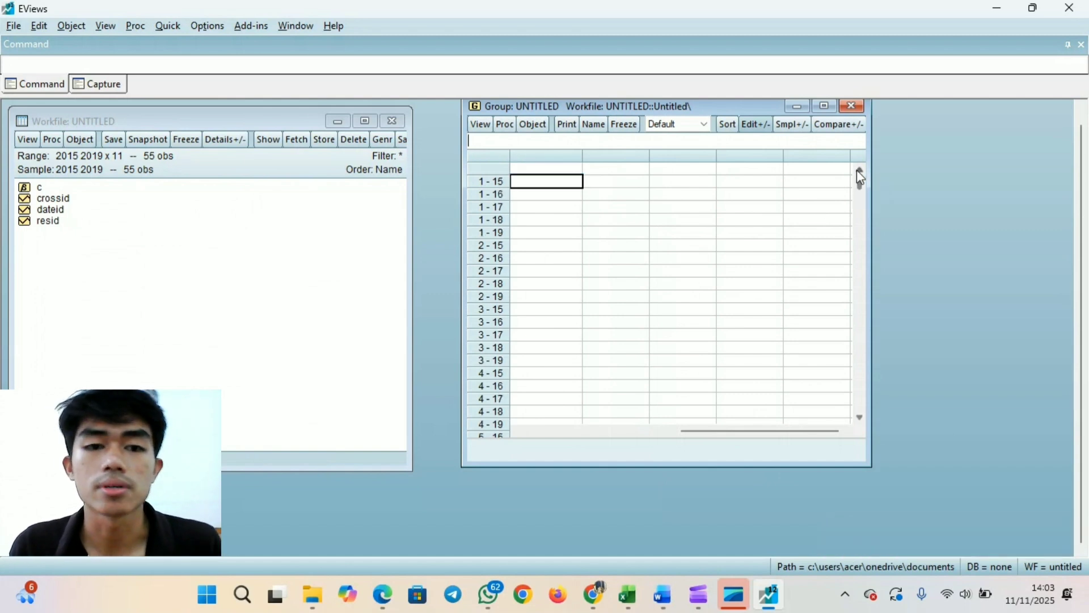
- Copy the Y, X1, X2 and X3 columns with their headers from Excel and paste them into the EViews group from its name row
key(alt+Tab)
click(291, 199)
drag(291, 200, 457, 392)
key(ctrl+c)
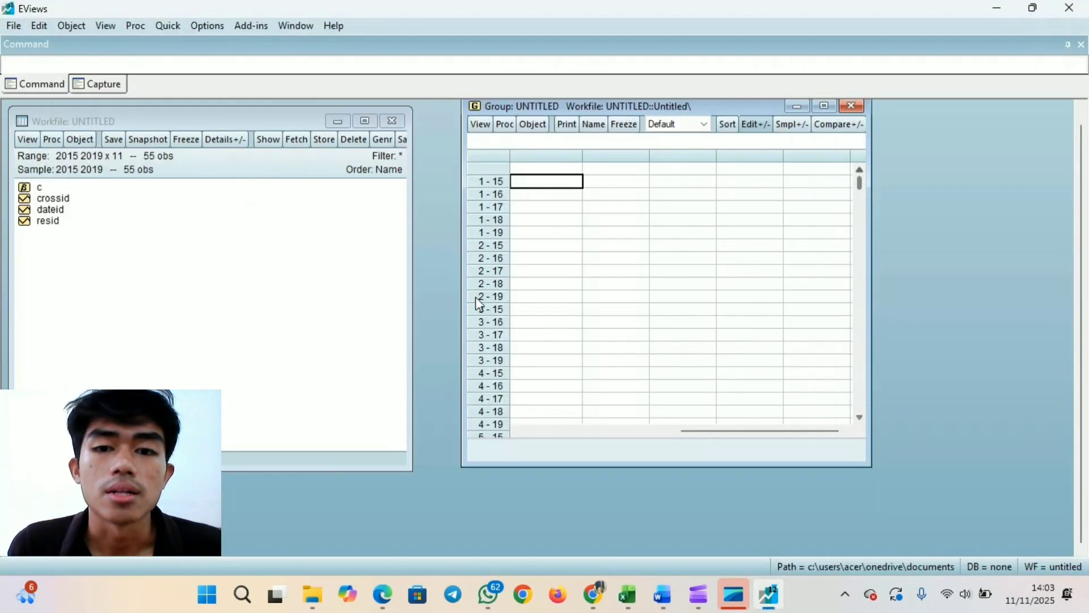
click(559, 170)
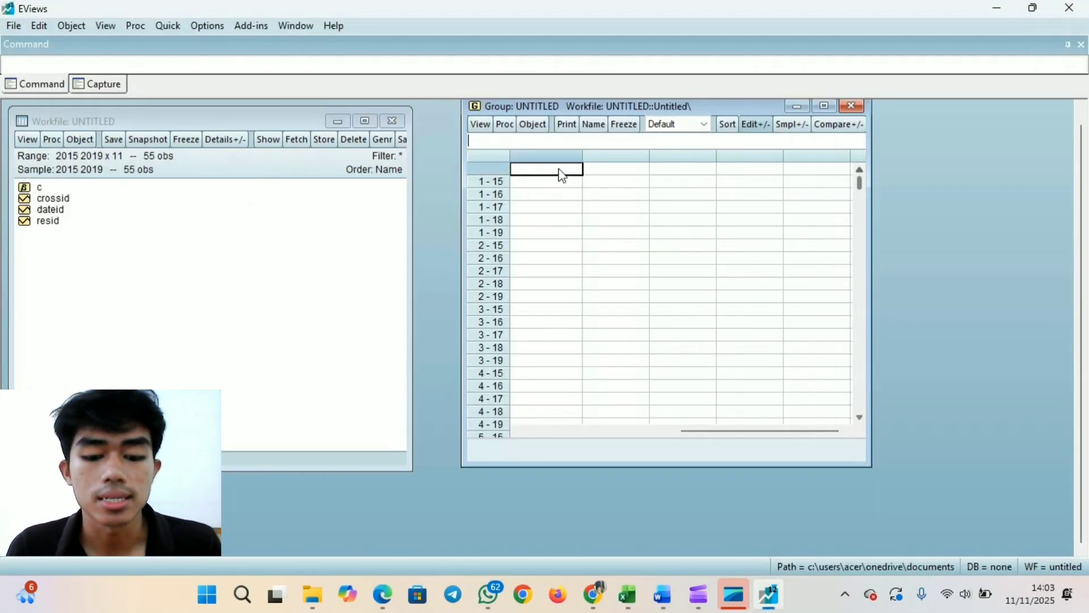
key(ctrl+v)
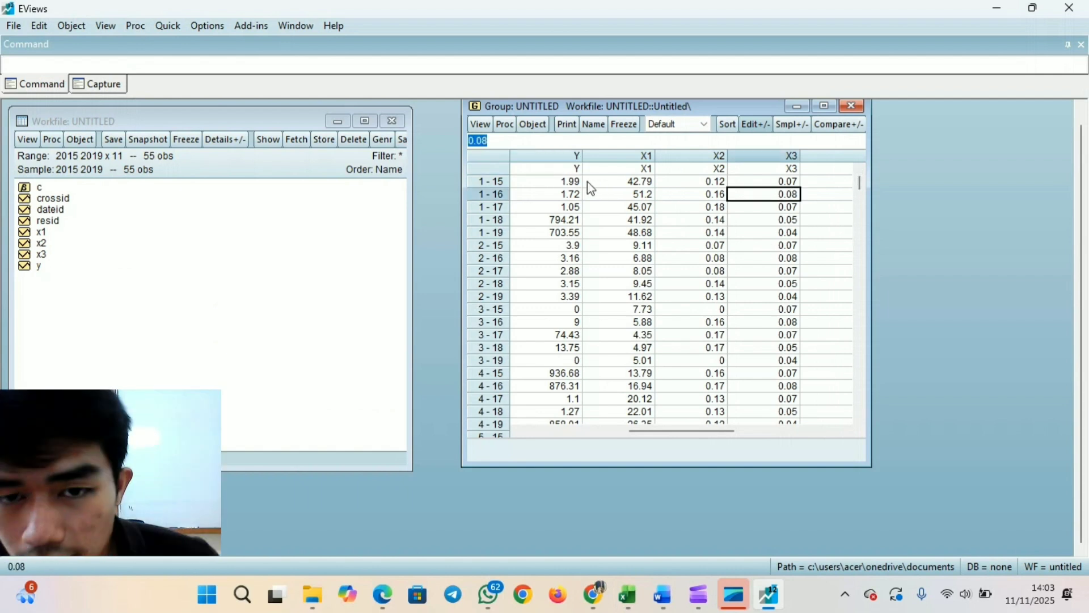
click(573, 182)
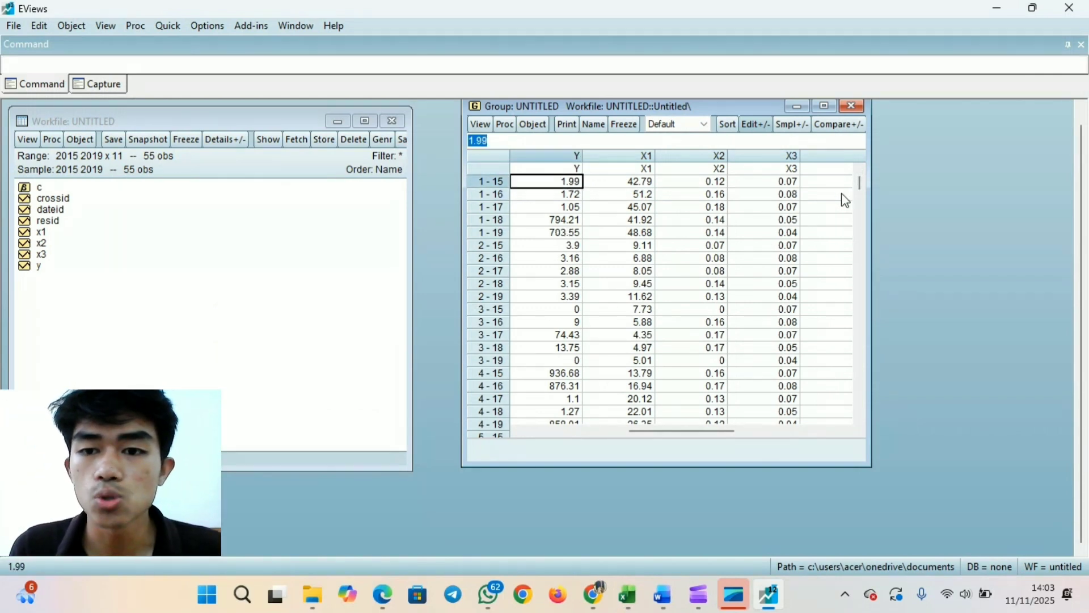
click(827, 183)
click(794, 182)
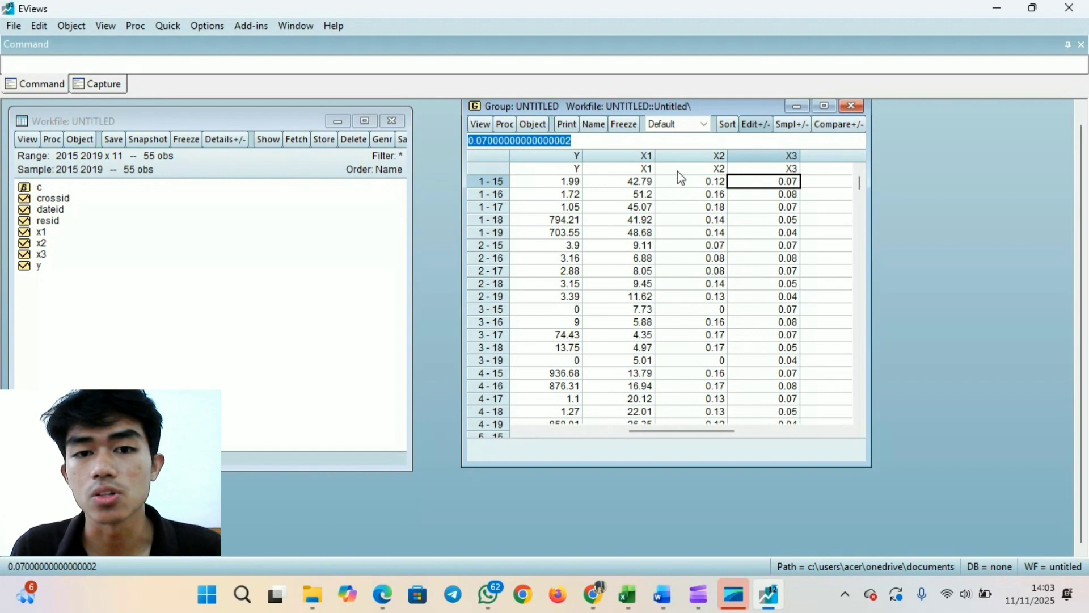
click(822, 172)
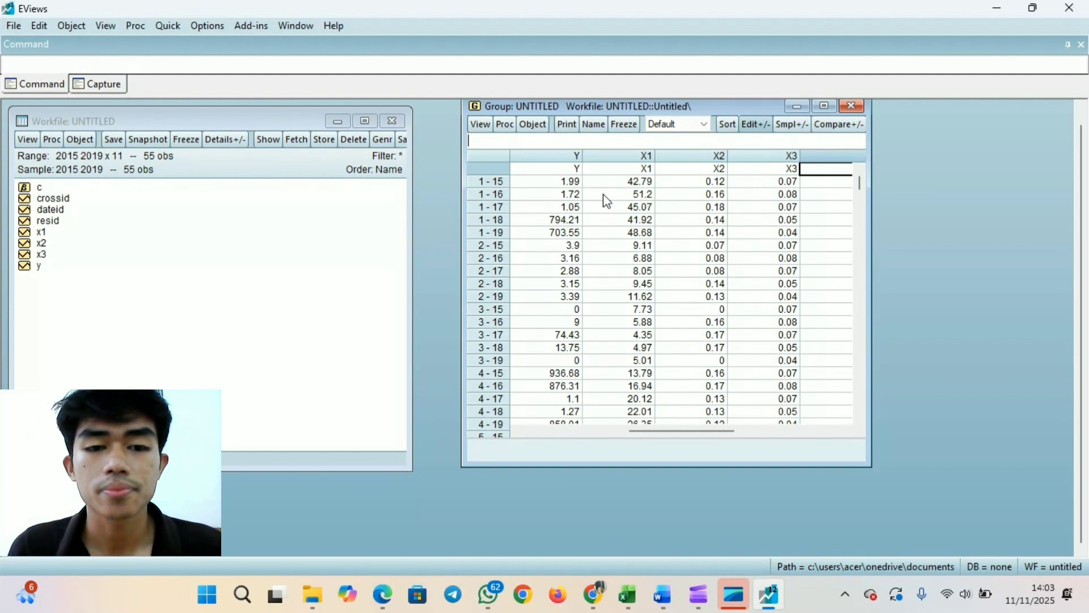
- Start a new equation estimation and enter the specification "y c x1 x2 x3"
click(172, 26)
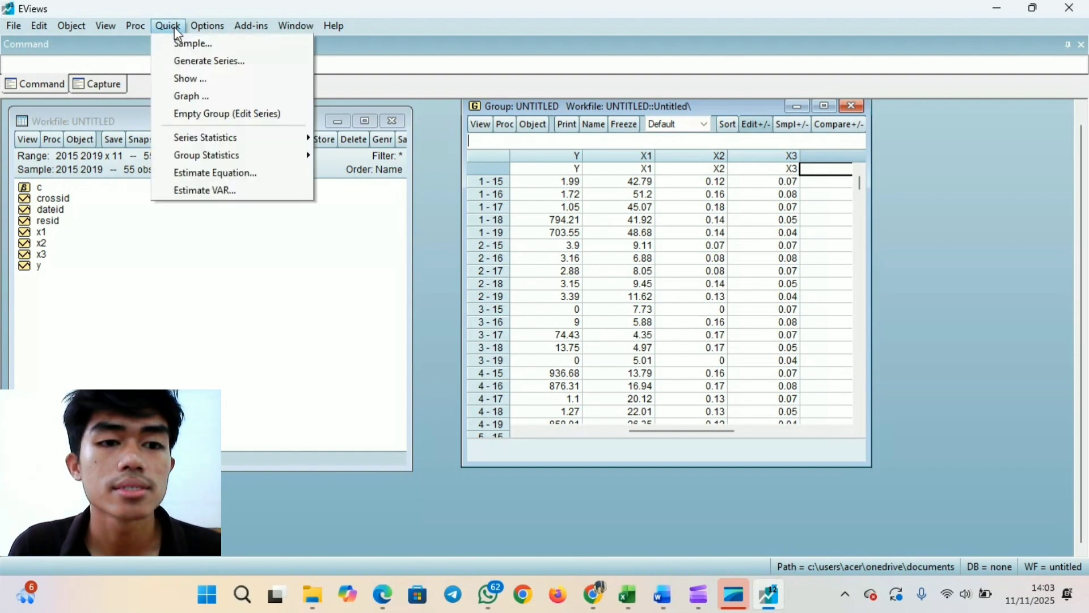
click(238, 179)
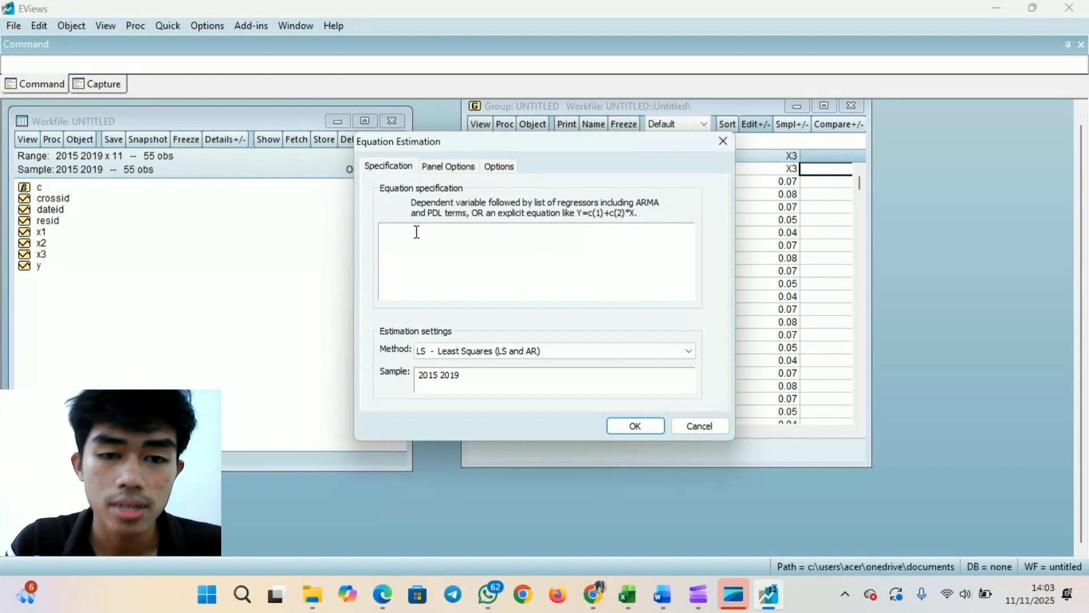
text(y c)
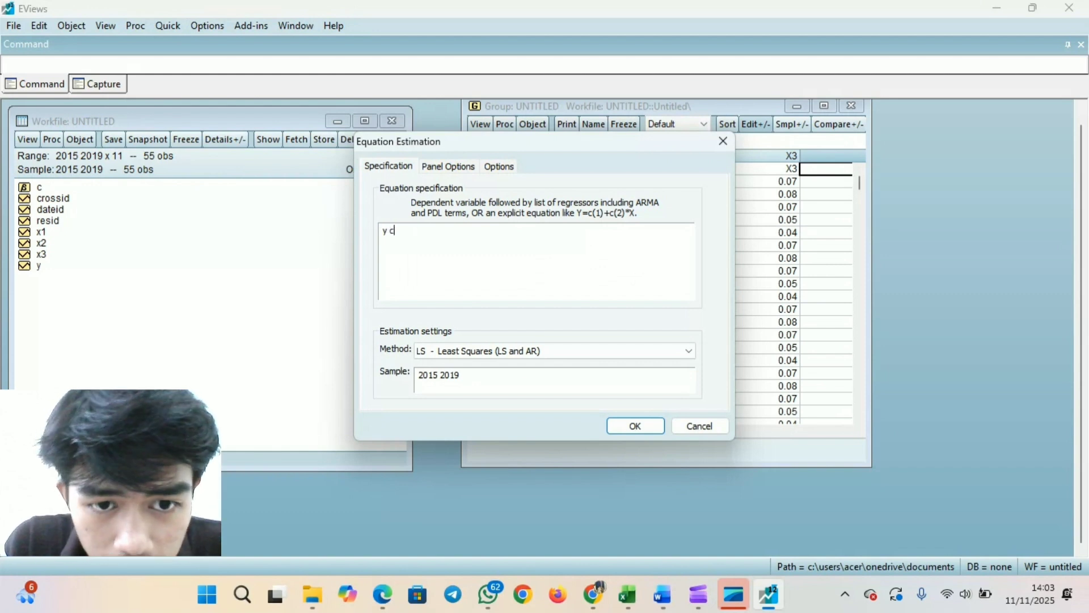
text( x1 x2 x)
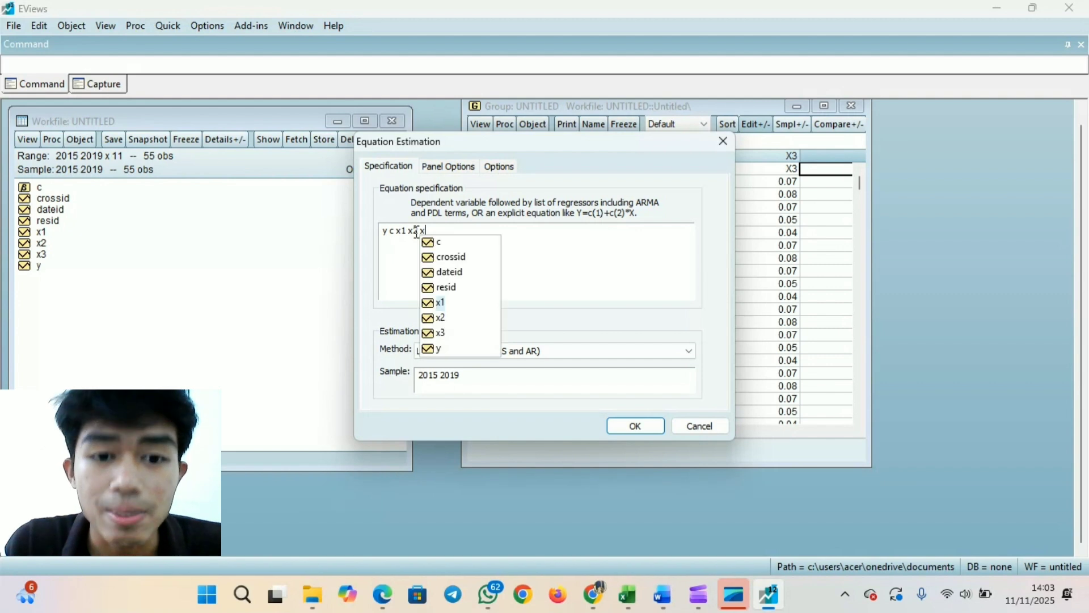
click(442, 231)
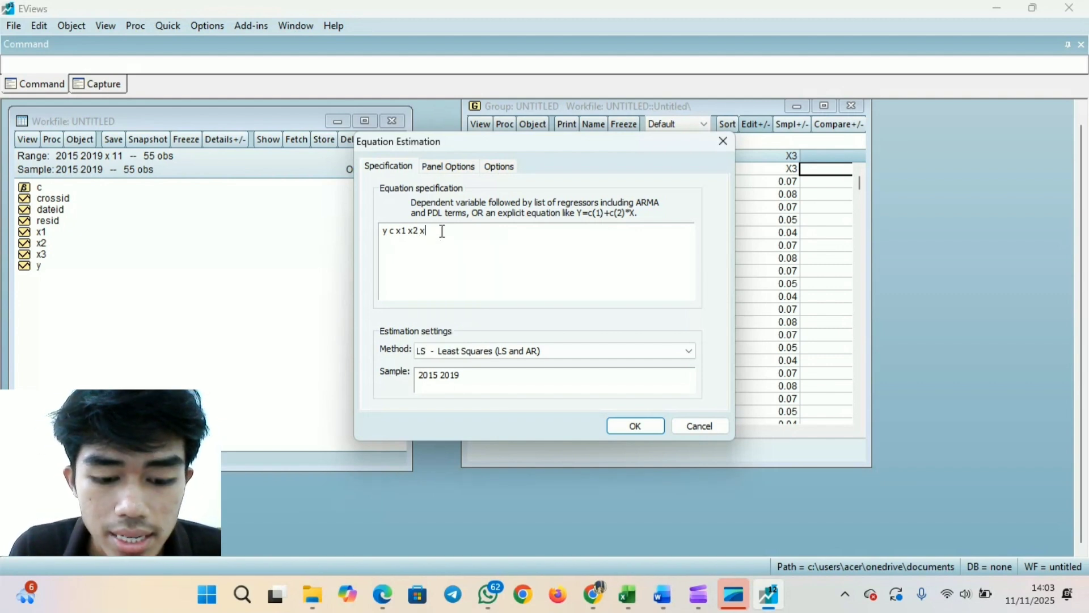
text(3)
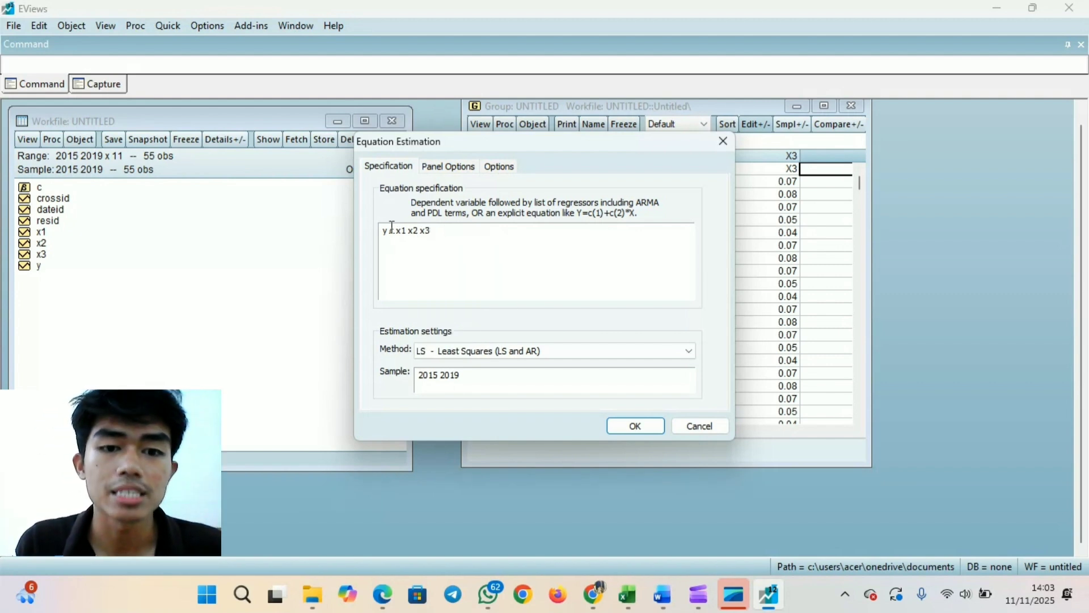
click(408, 229)
click(444, 229)
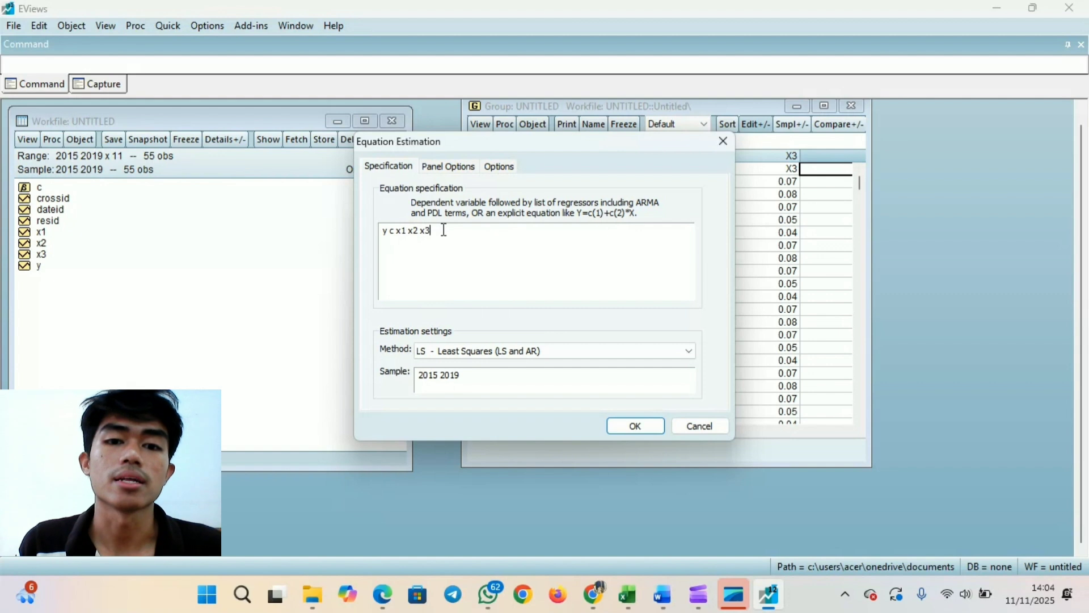
- Check the equation's panel effects options and run the least squares estimation for the 2015 2019 sample
click(457, 166)
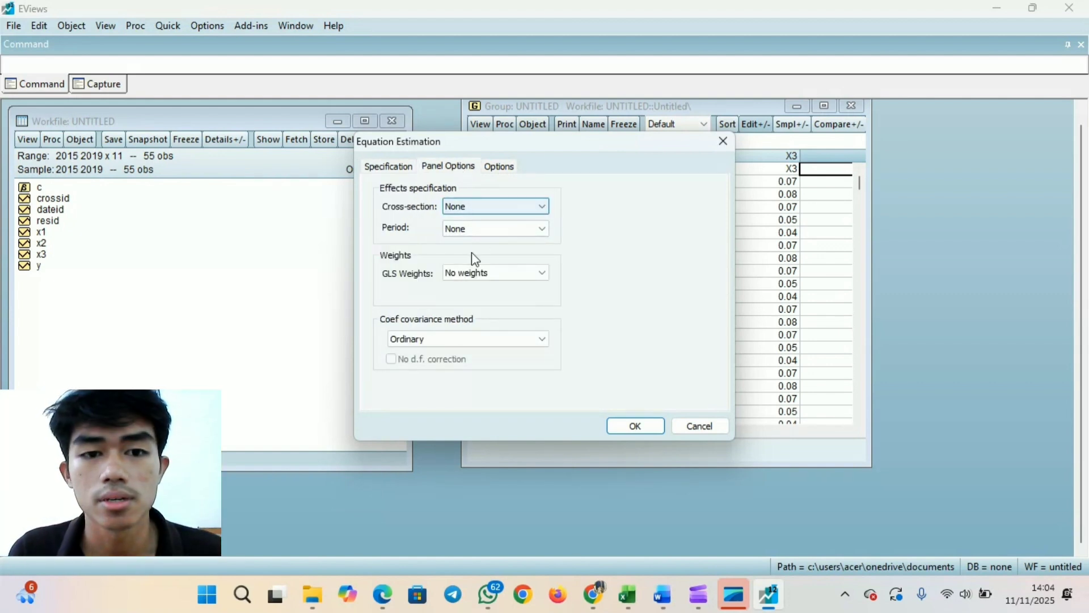
click(403, 170)
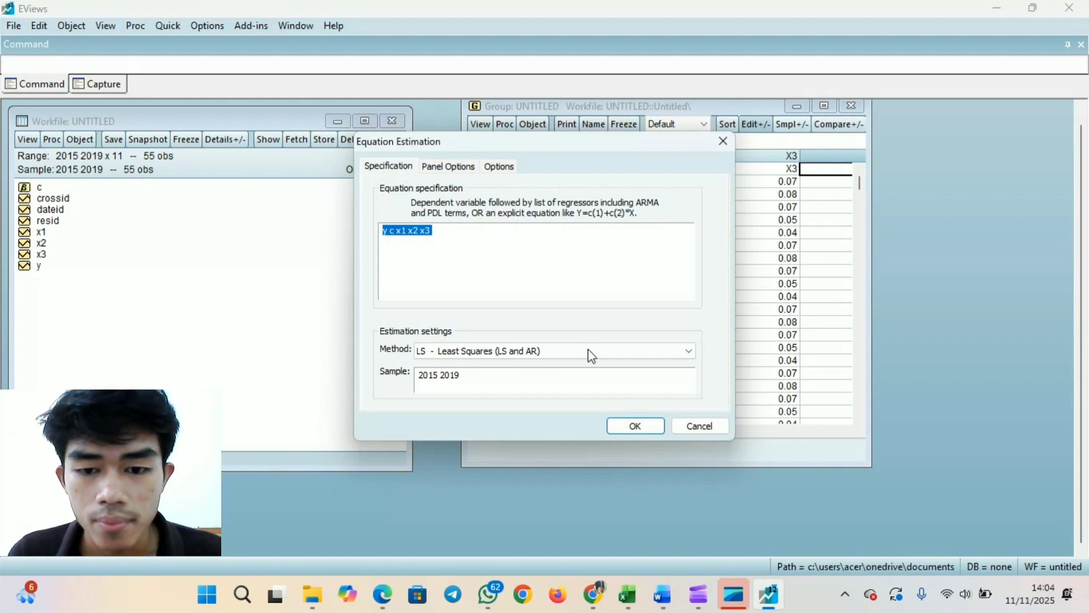
click(635, 426)
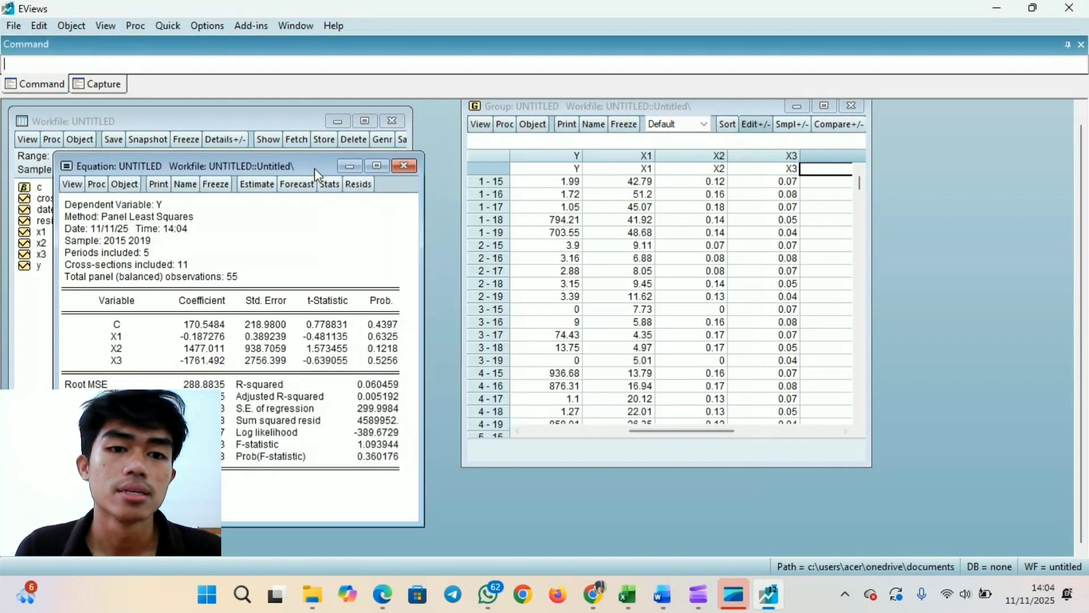
- Move the equation window beside the workfile and re-estimate the equation with fixed cross-section effects
drag(302, 161, 700, 123)
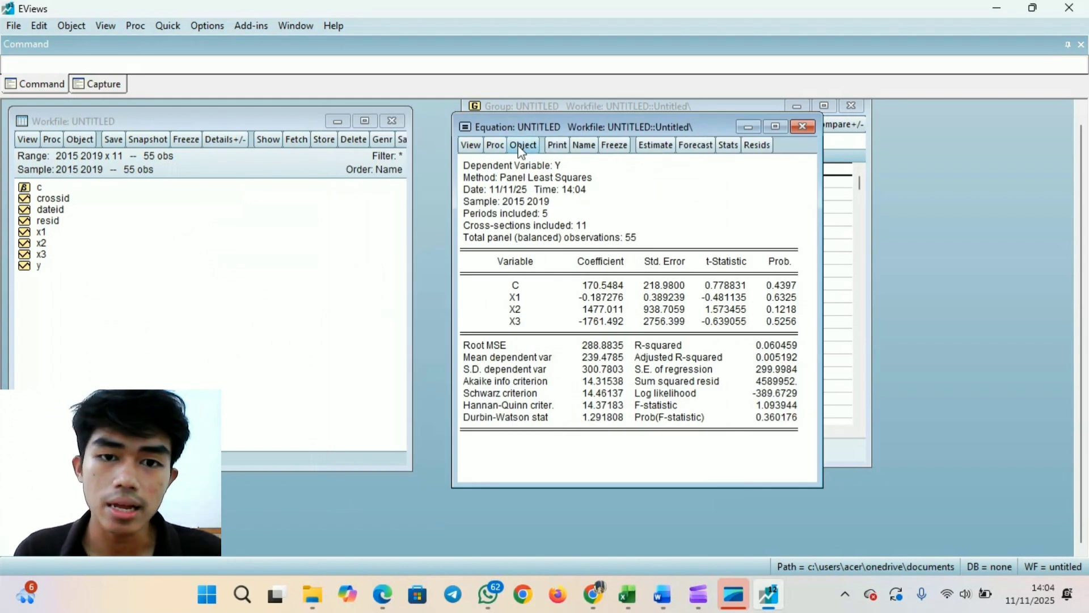
click(651, 146)
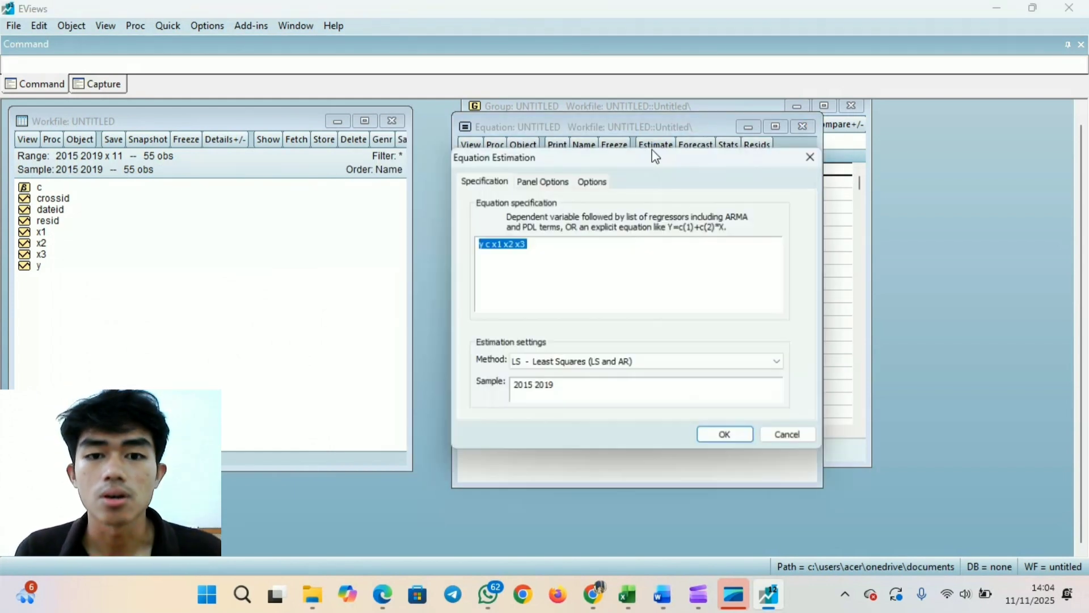
click(555, 182)
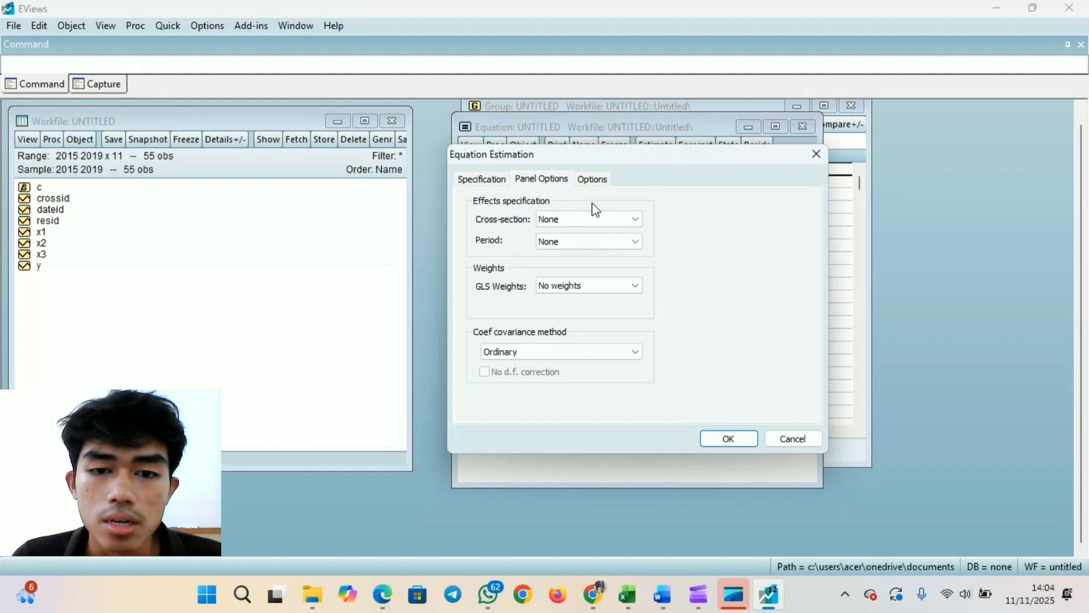
click(586, 219)
click(579, 242)
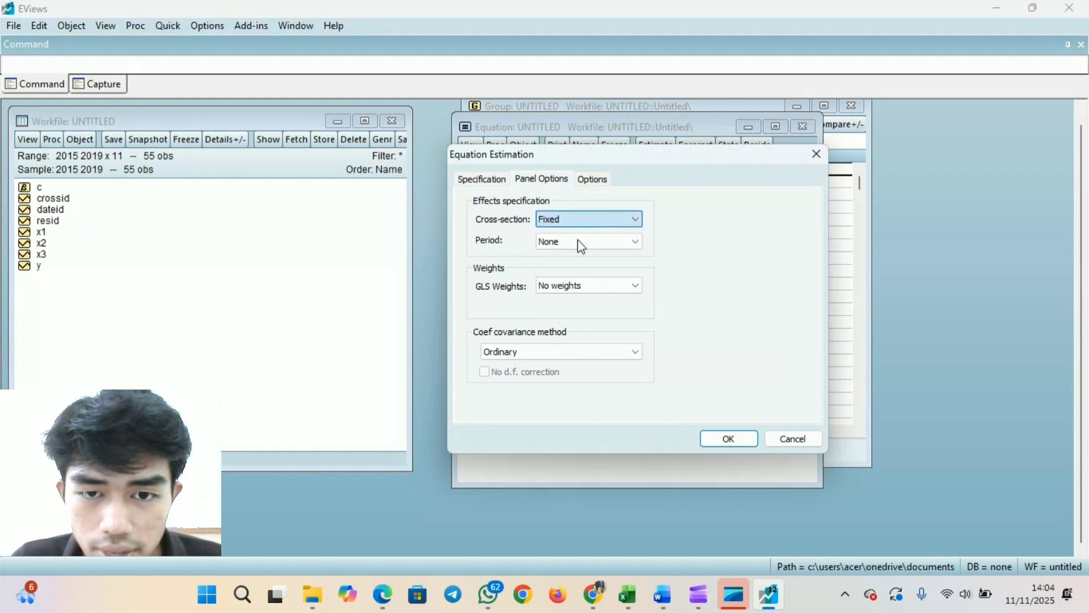
click(724, 440)
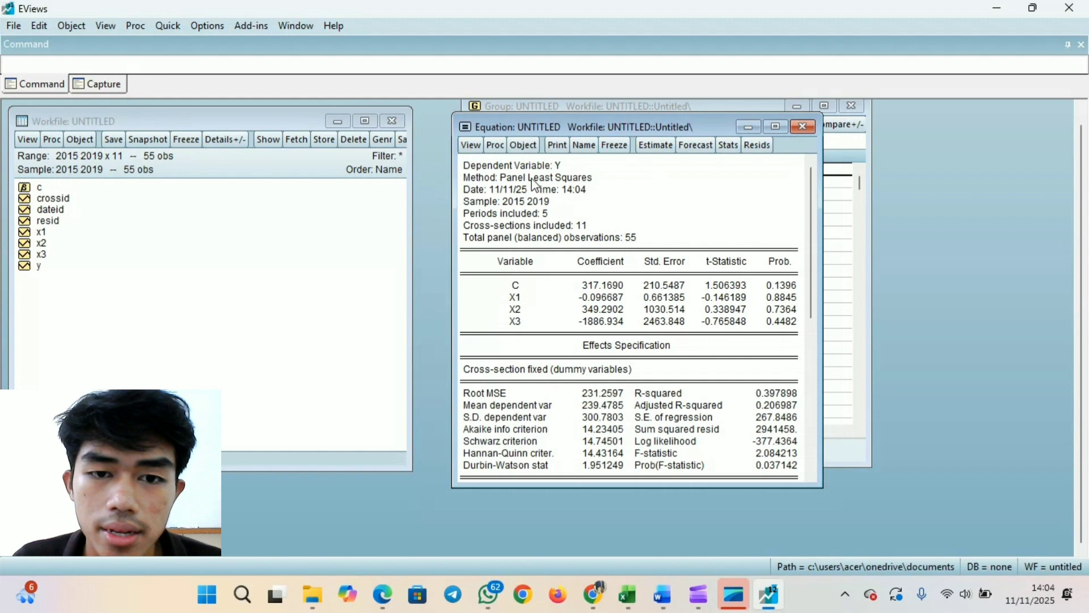
drag(805, 292, 813, 215)
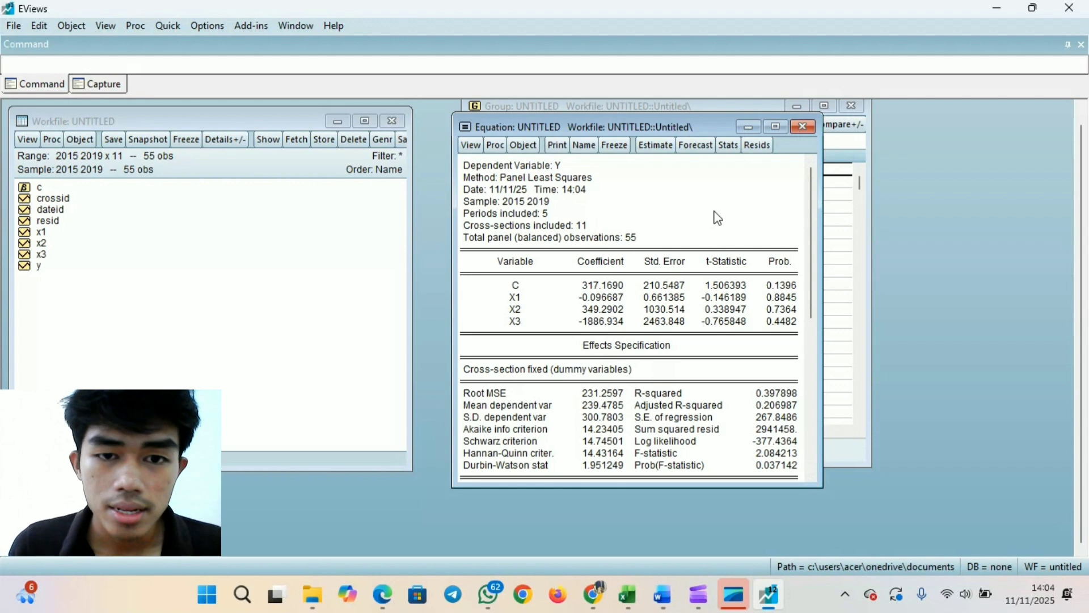
- Run the Redundant Fixed Effects - Likelihood Ratio test and highlight its effects test summary and the cross-section Chi-square probability
click(476, 148)
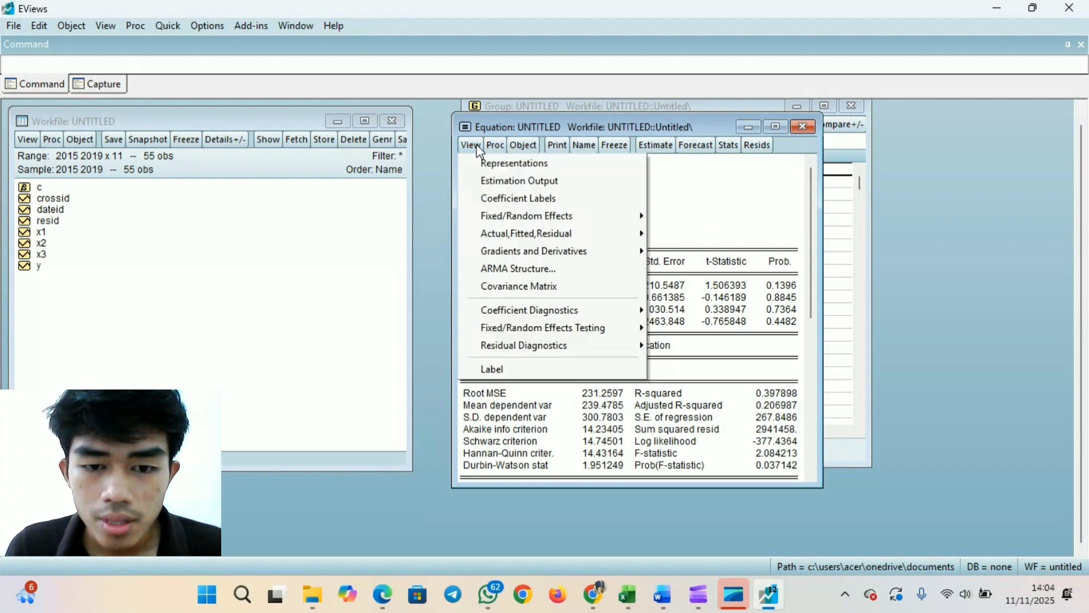
mouse_move(539, 332)
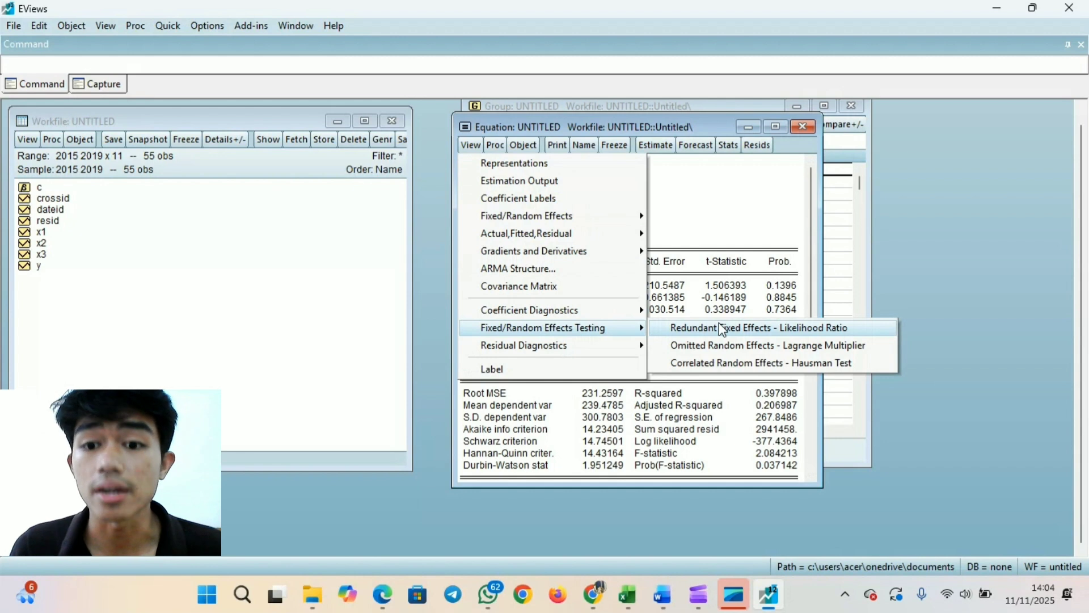
click(844, 330)
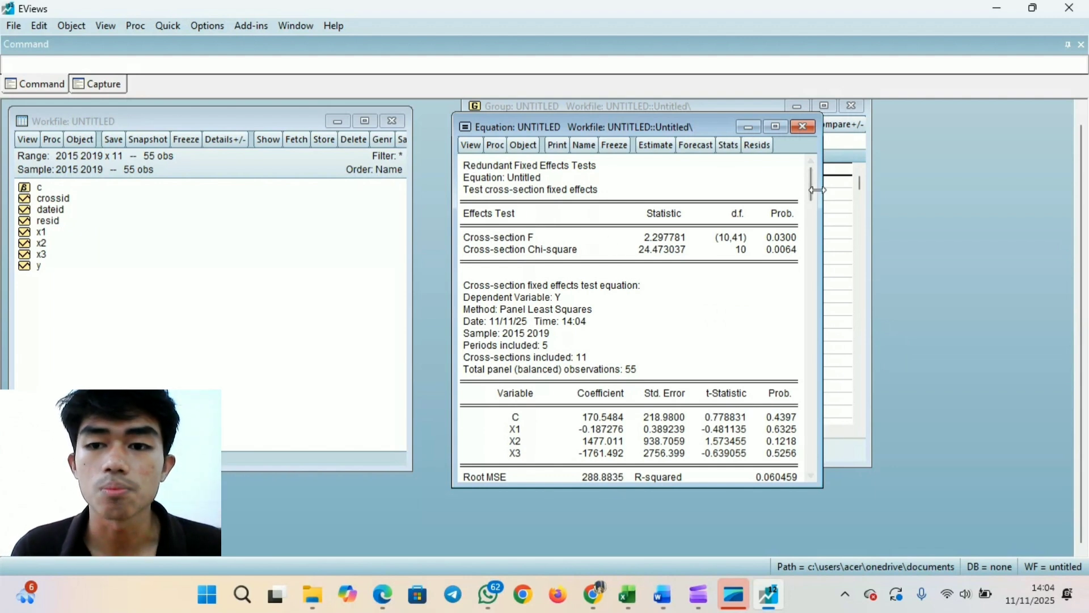
mouse_move(812, 190)
mouse_down()
mouse_move(808, 291)
mouse_move(809, 198)
mouse_up()
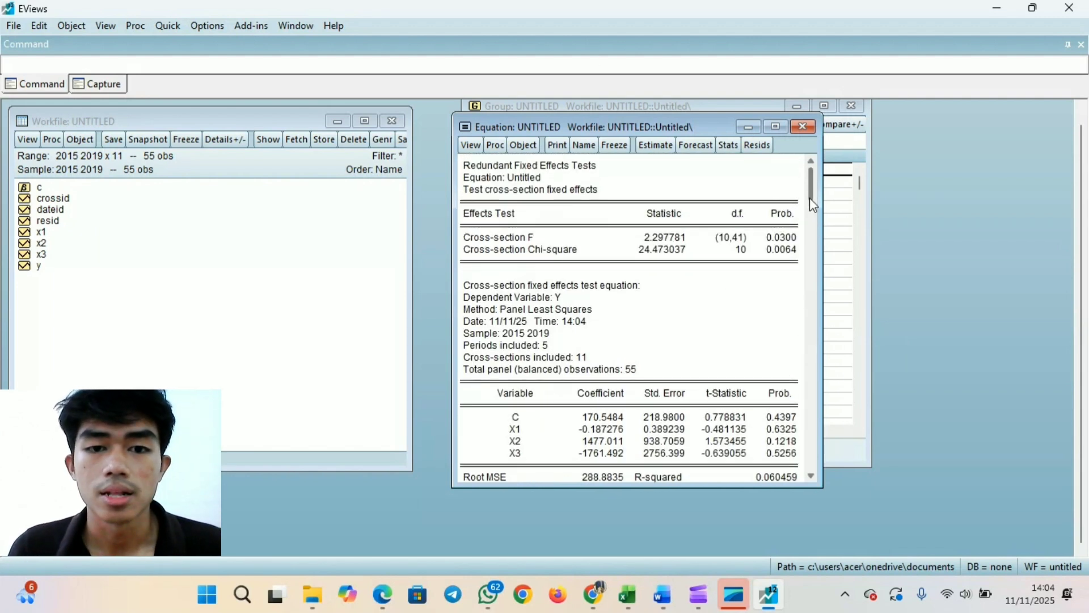
drag(467, 166, 788, 257)
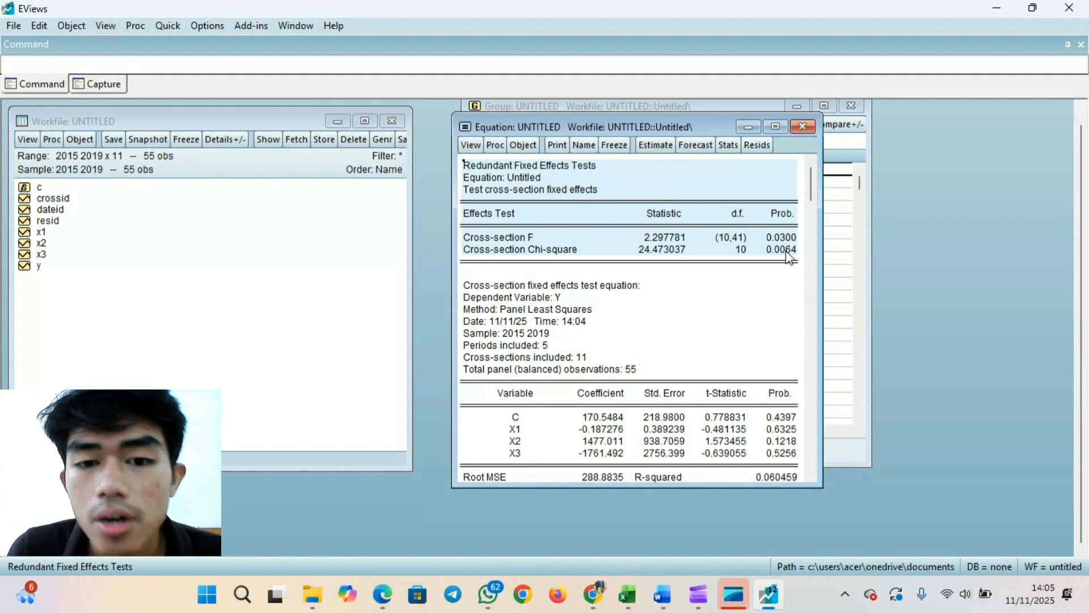
click(793, 250)
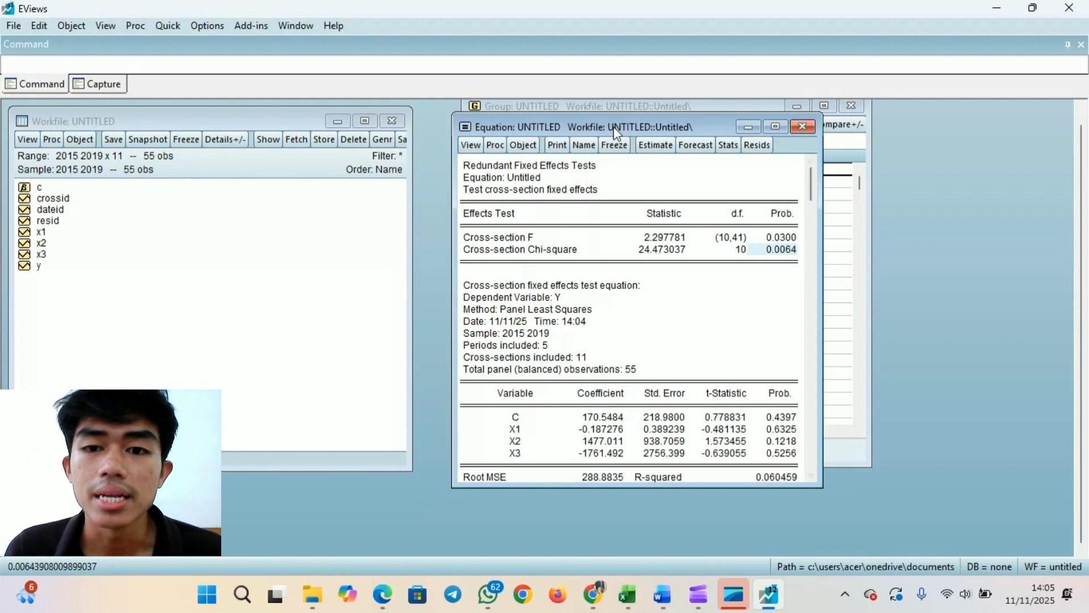
- Re-estimate the equation with random cross-section effects, keeping the period effects at None
click(656, 141)
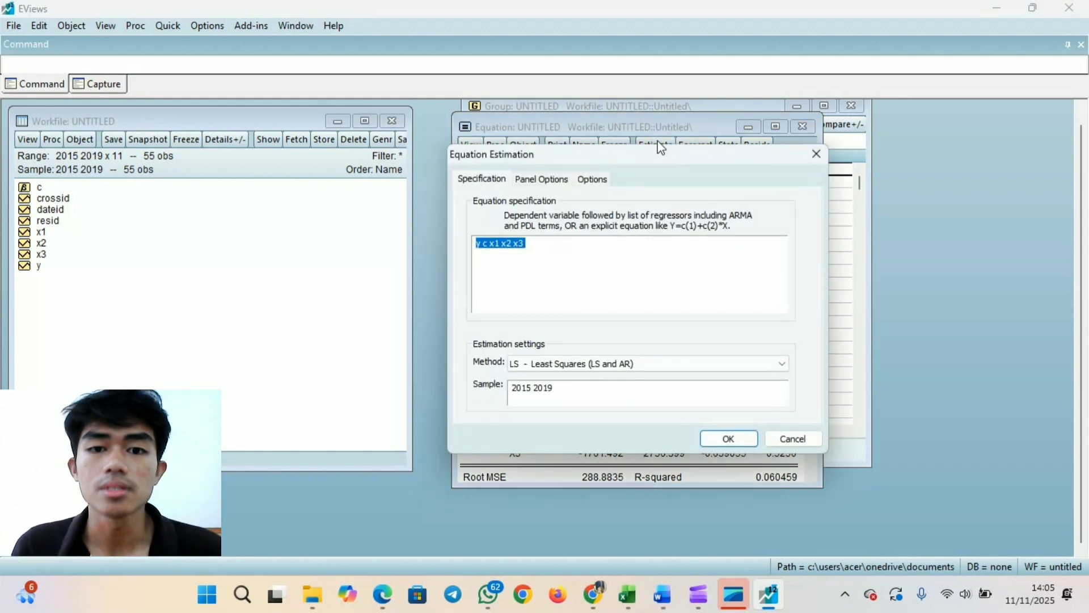
click(554, 184)
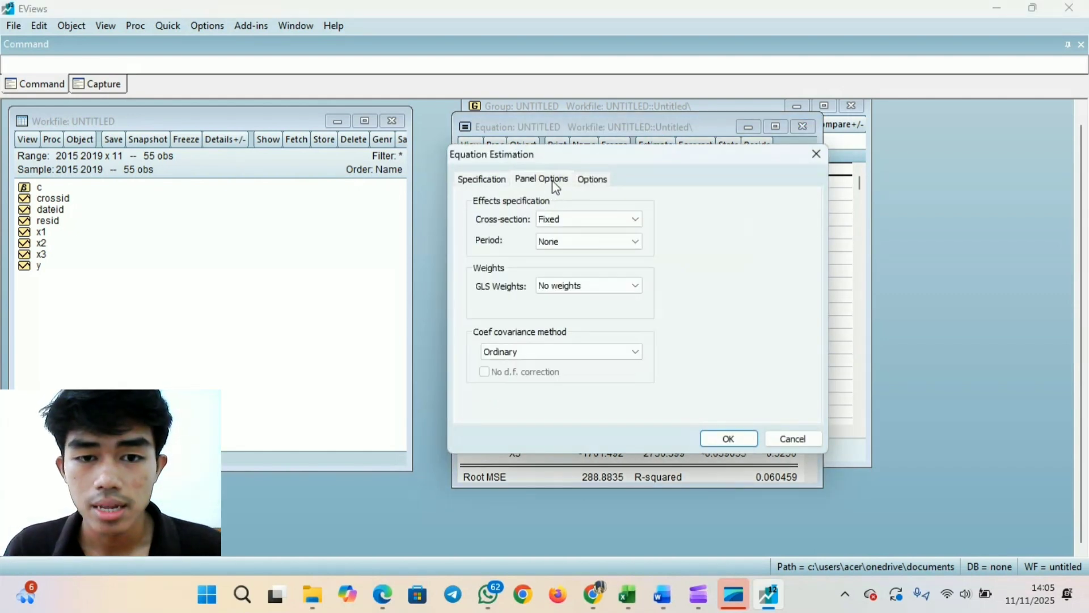
click(601, 221)
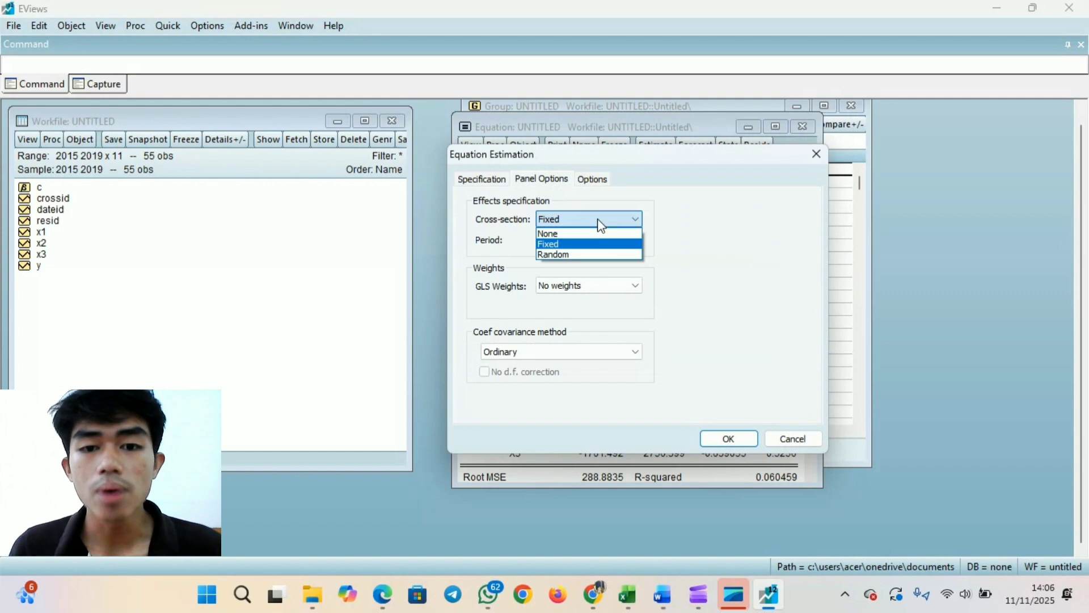
click(578, 255)
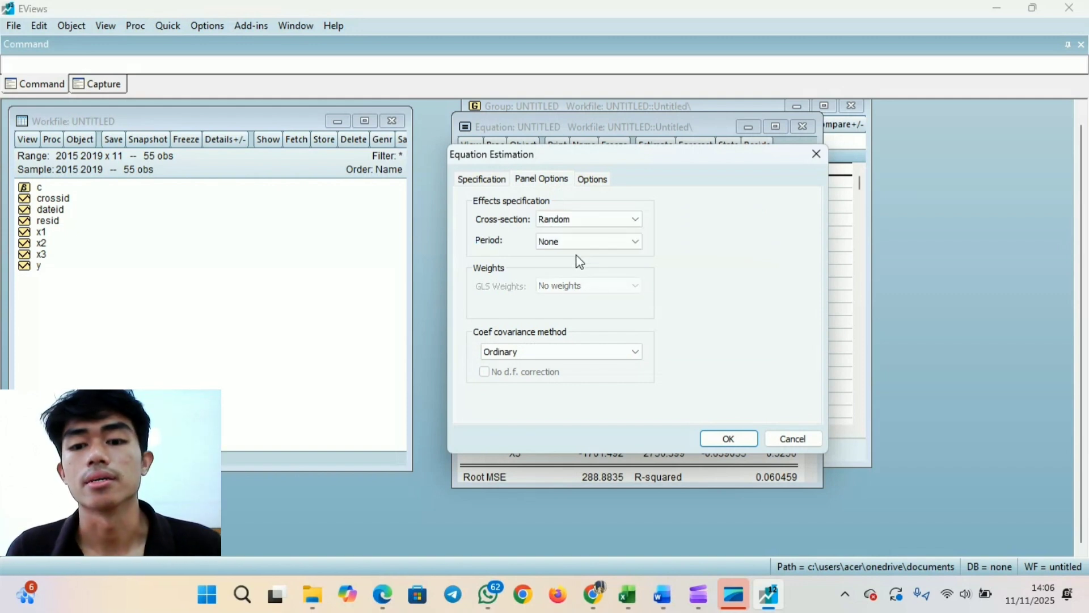
click(729, 437)
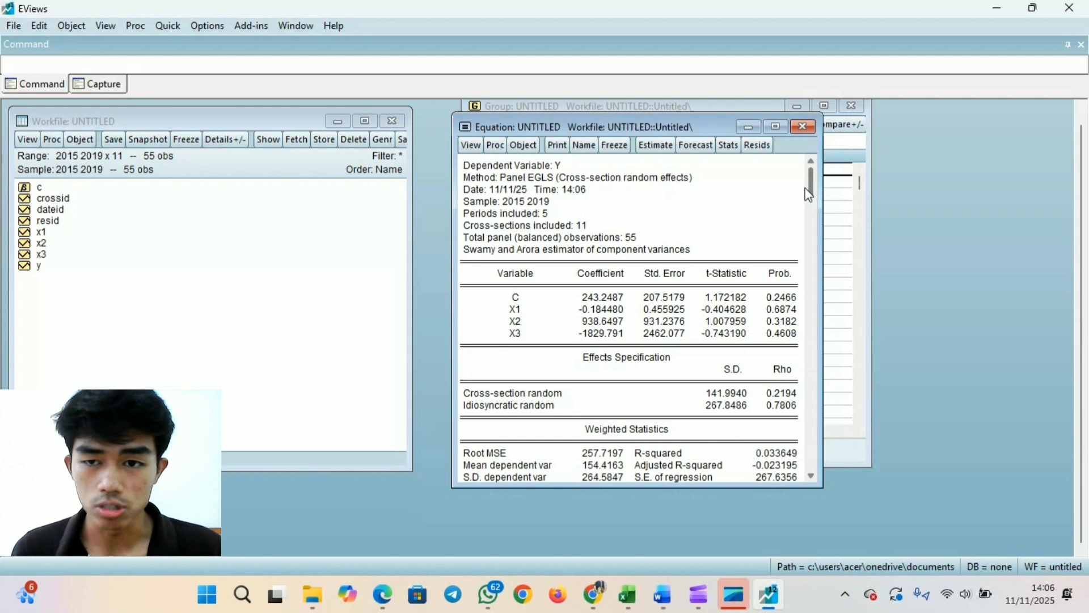
- Run the Correlated Random Effects - Hausman Test and highlight its test summary and the cross-section random probability
click(478, 147)
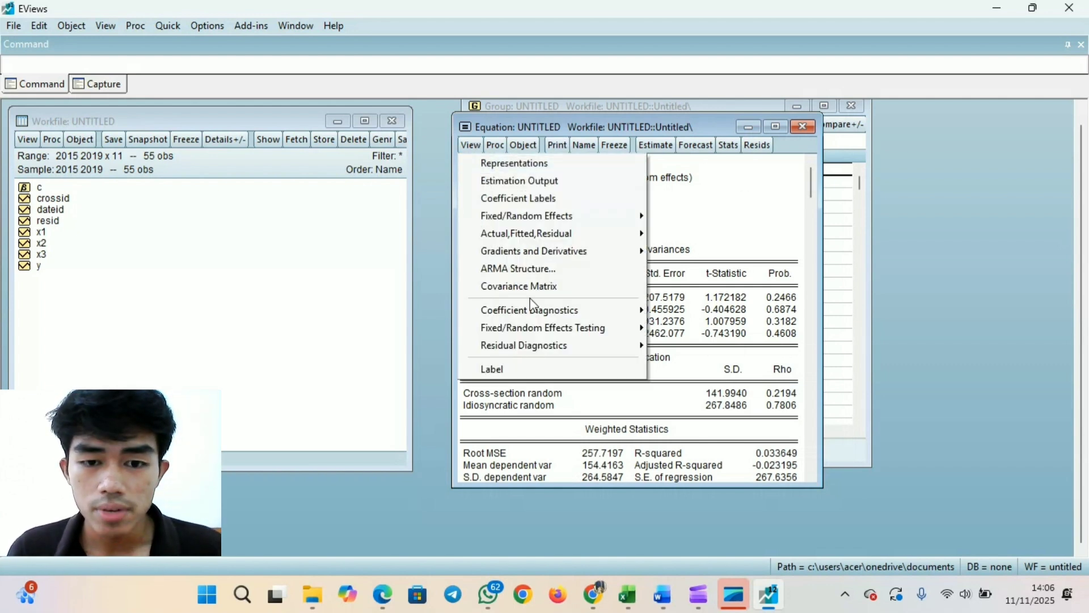
mouse_move(562, 334)
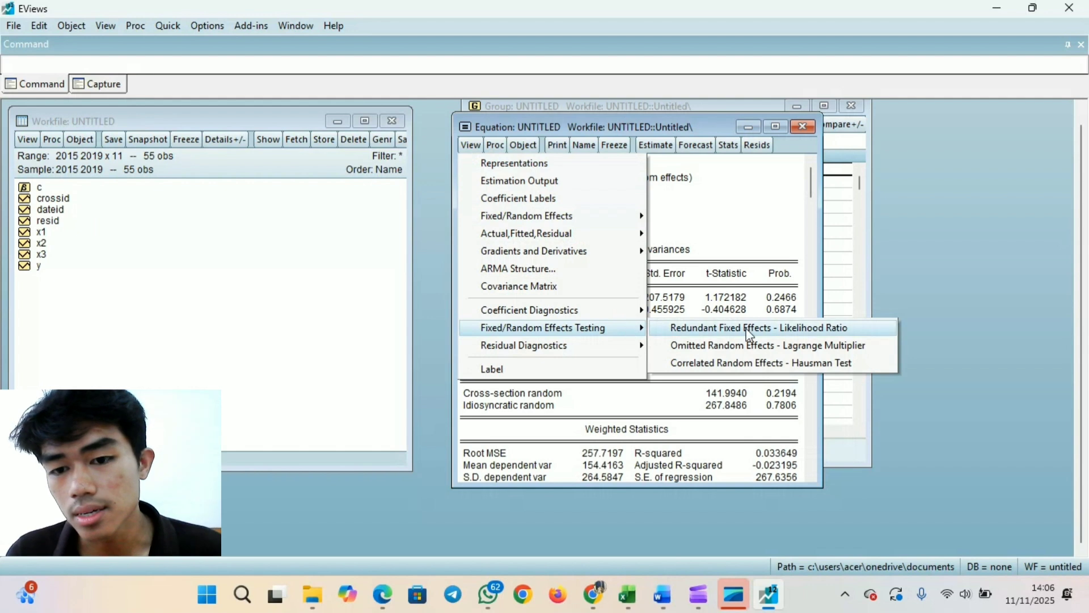
click(851, 363)
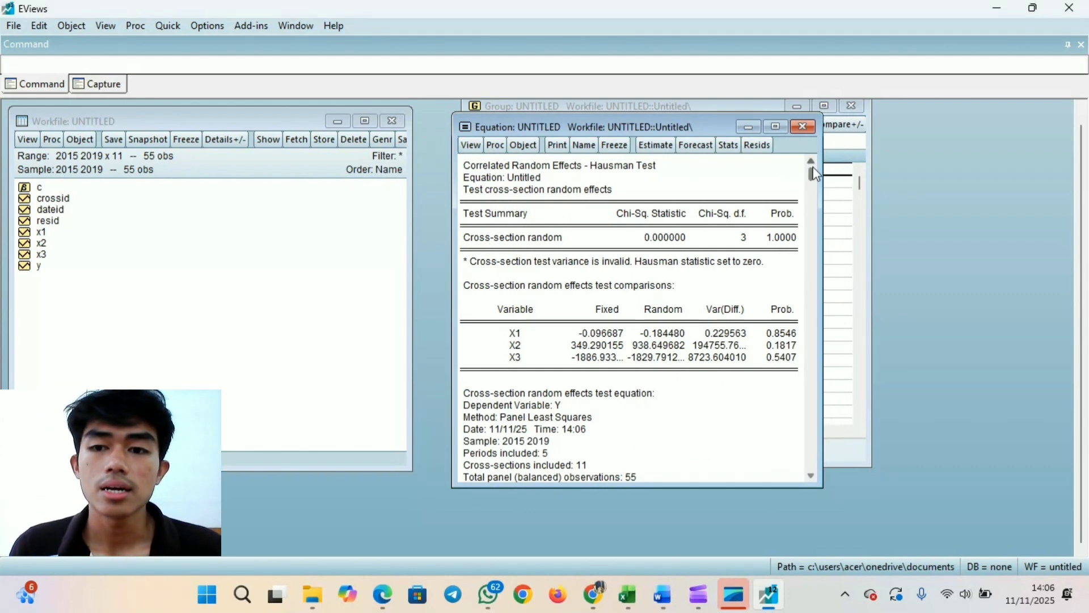
mouse_move(812, 176)
mouse_down()
mouse_move(812, 422)
mouse_move(800, 286)
mouse_move(815, 159)
mouse_up()
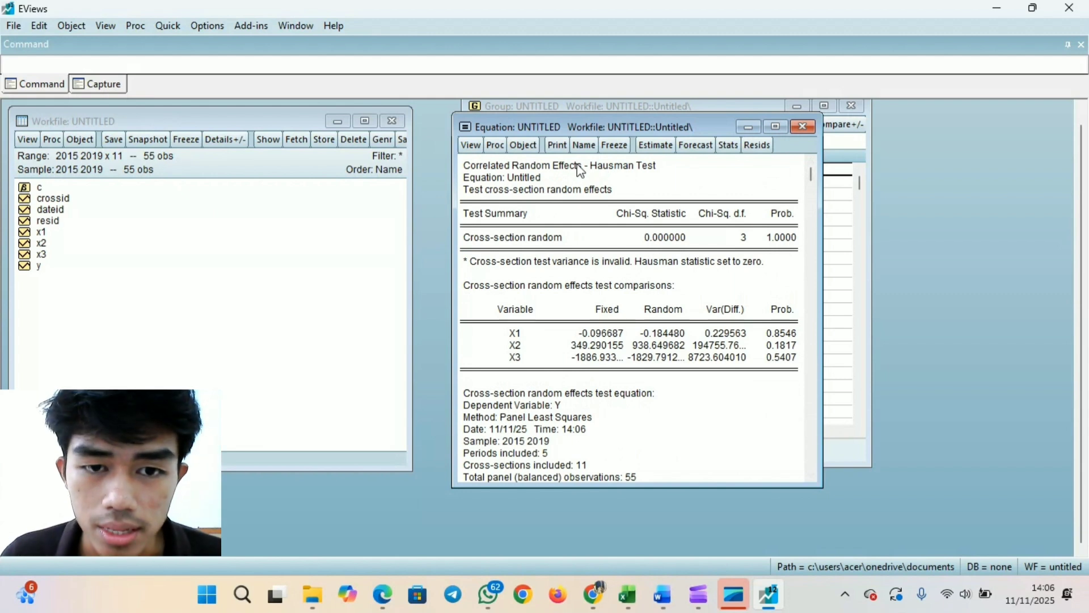
drag(482, 172, 793, 257)
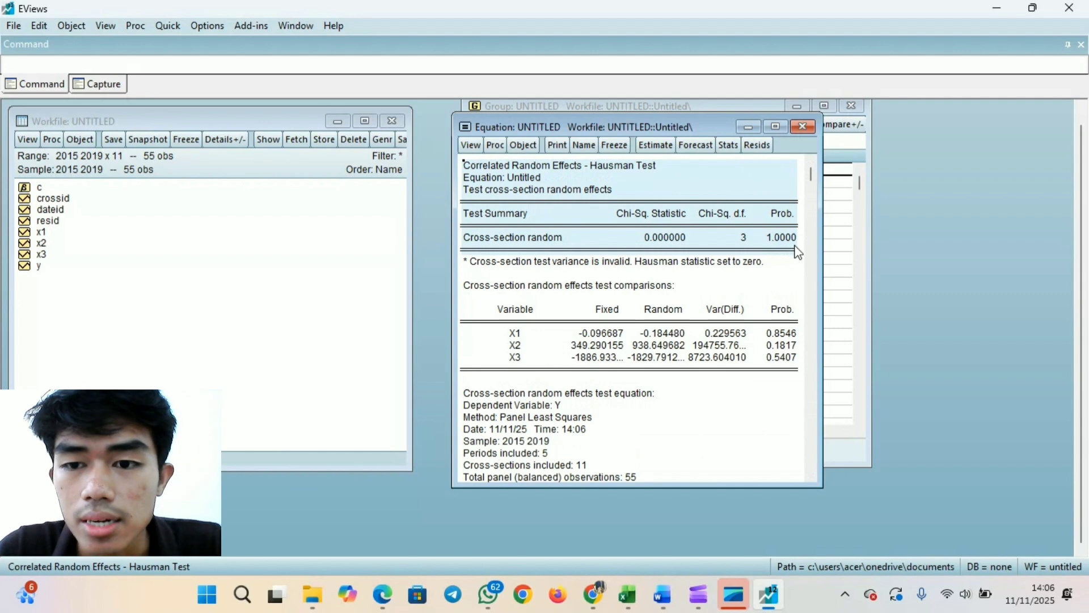
click(793, 243)
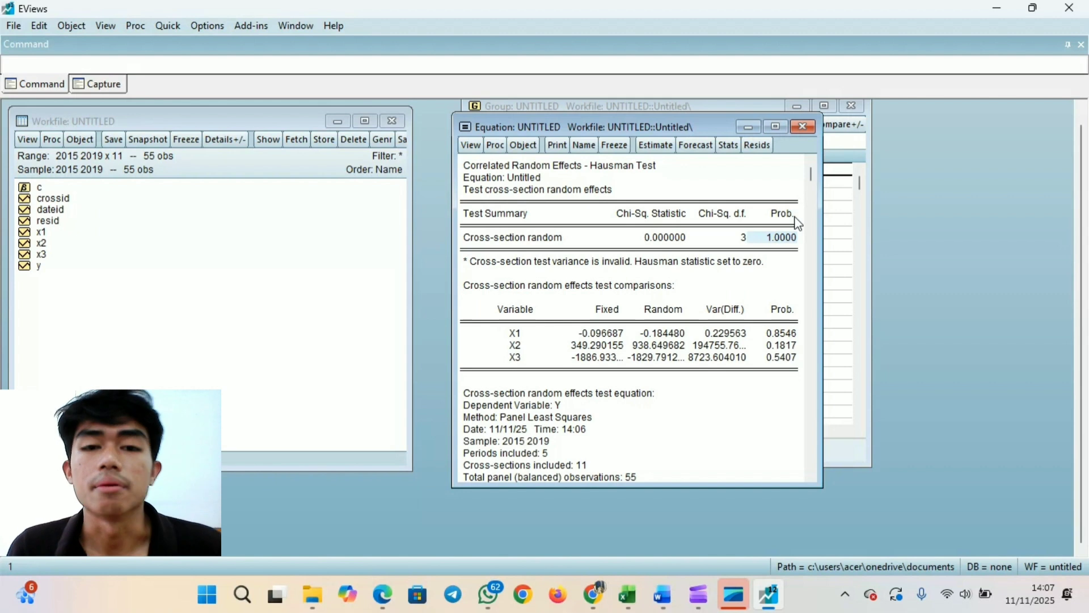
click(481, 149)
click(481, 149)
click(481, 149)
click(481, 148)
click(481, 149)
click(481, 149)
click(481, 148)
- Re-estimate the equation as a common effect model with both cross-section and period effects set to None
click(663, 146)
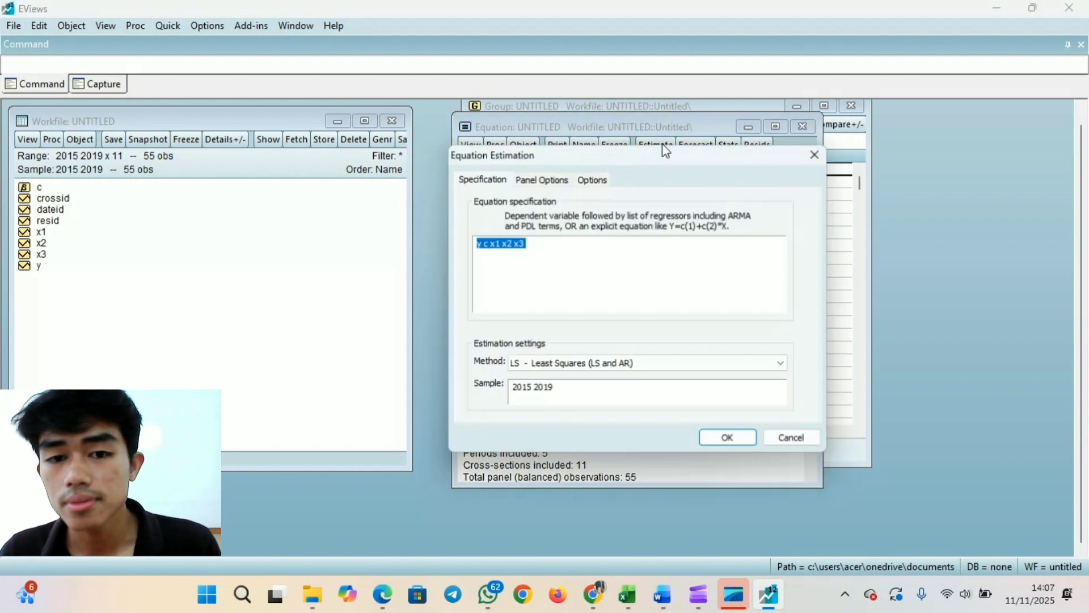
click(559, 182)
click(587, 217)
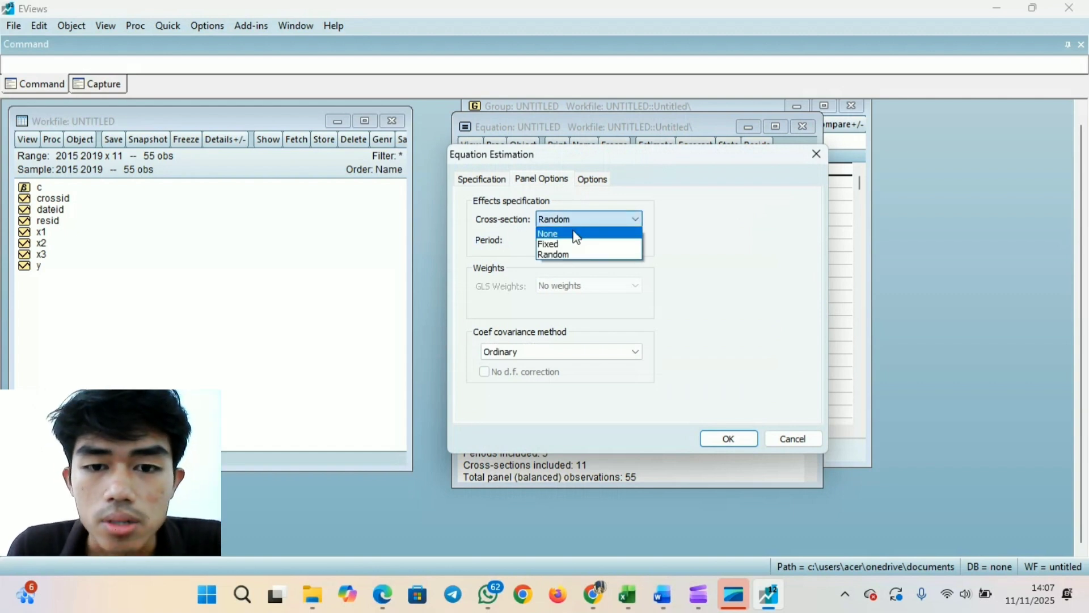
click(577, 234)
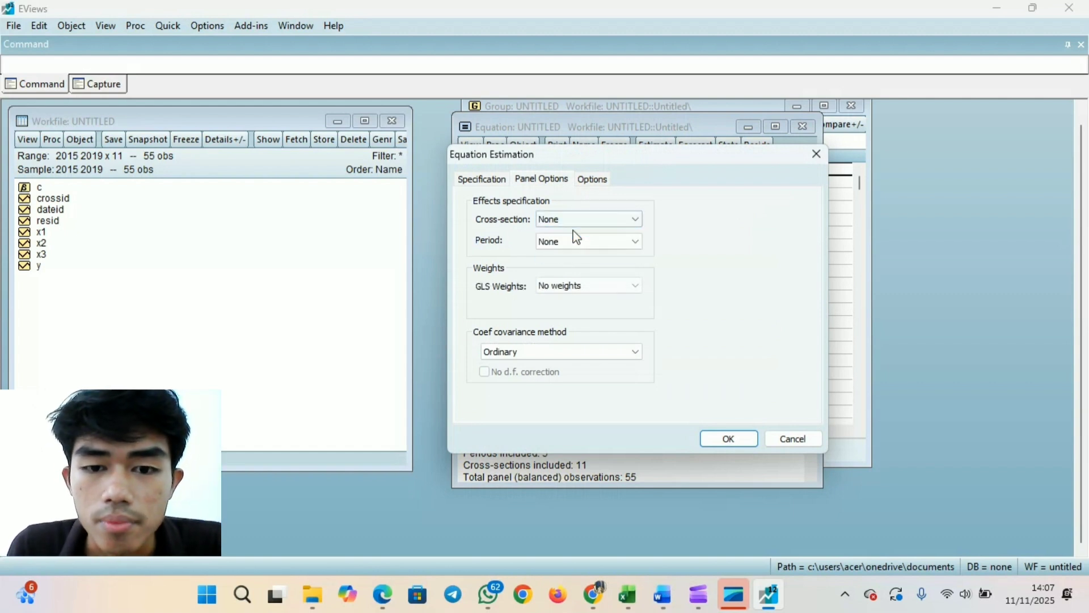
click(724, 445)
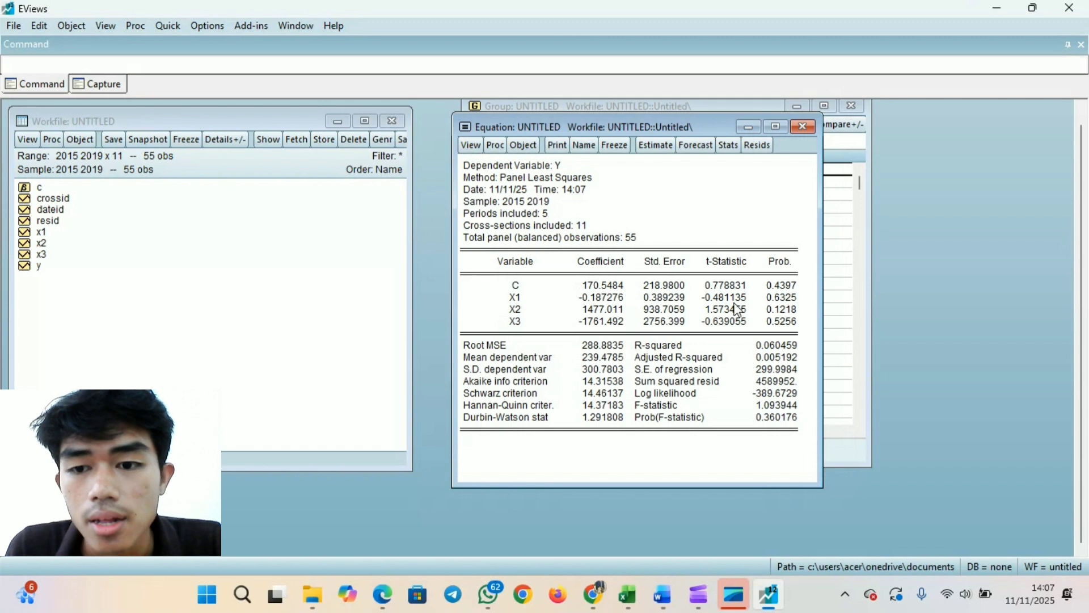
- Run the Omitted Random Effects - Lagrange Multiplier test and highlight the Breusch-Pagan row and its probability for both effects
click(477, 149)
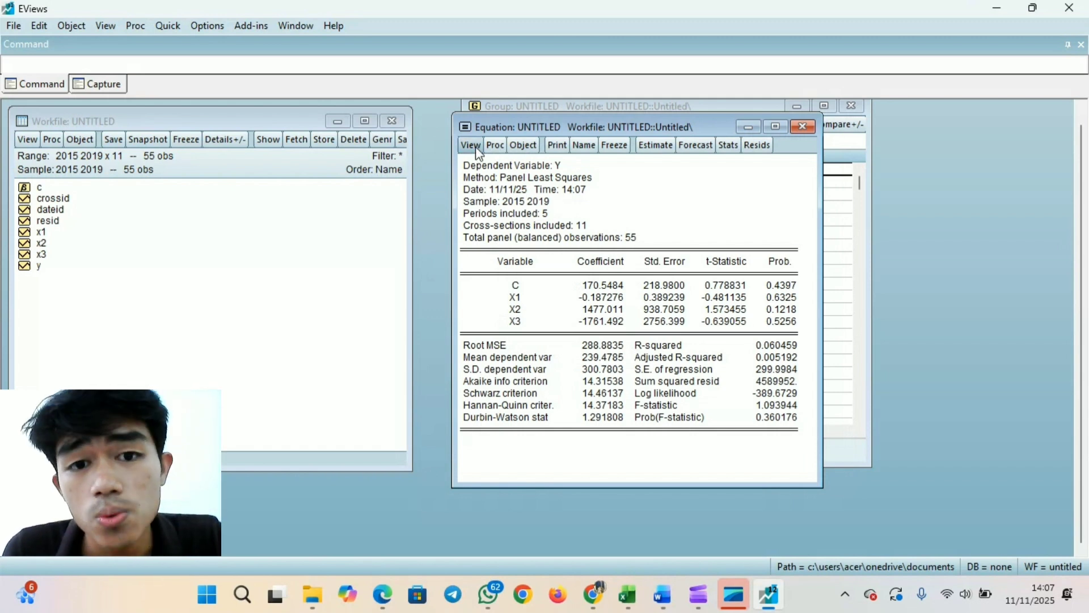
mouse_move(576, 325)
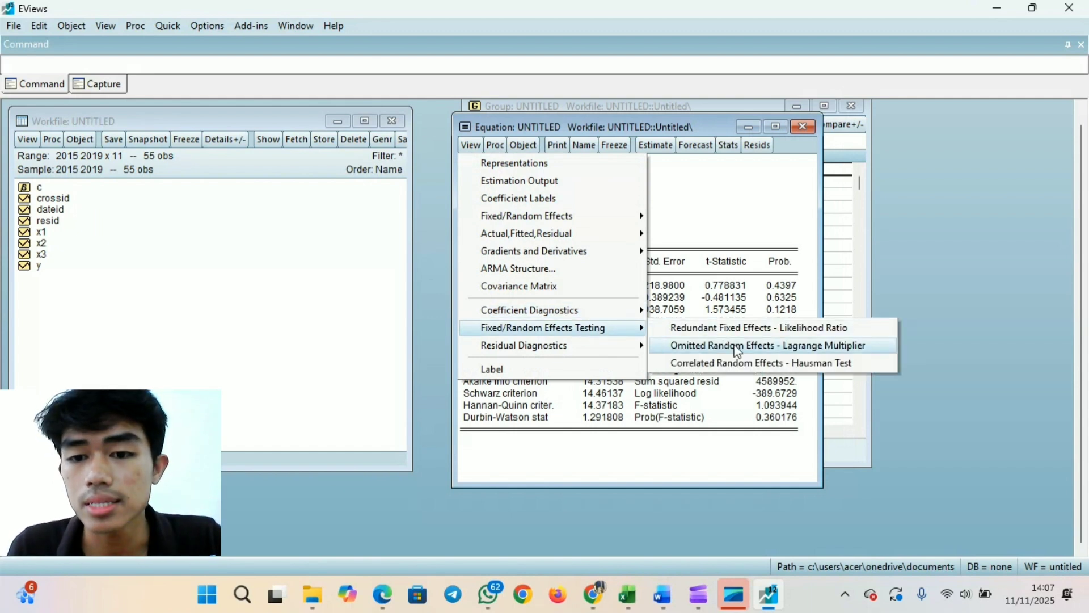
click(873, 348)
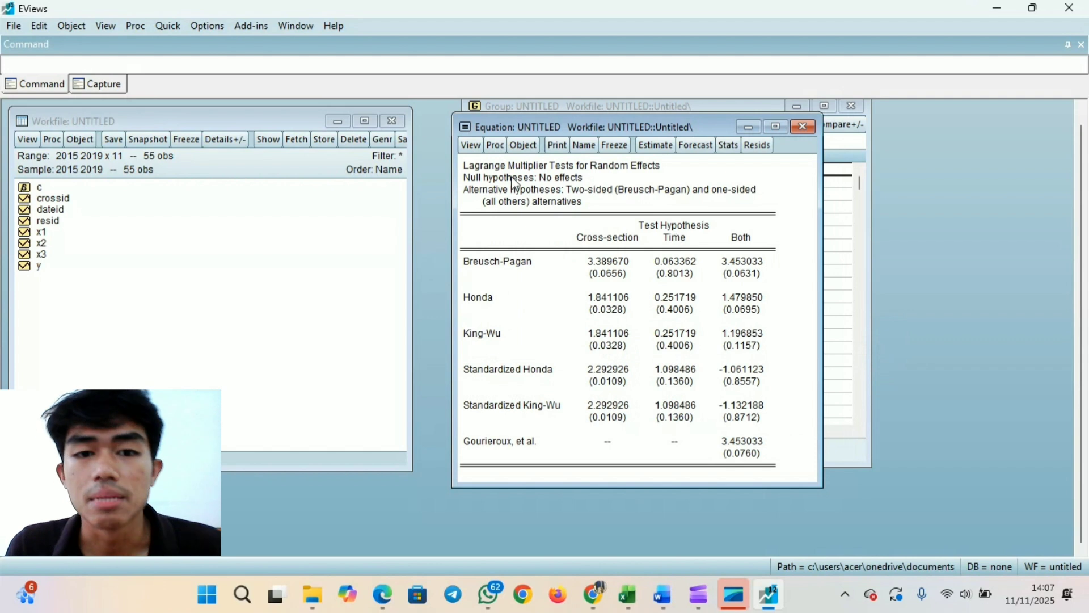
drag(464, 165, 765, 286)
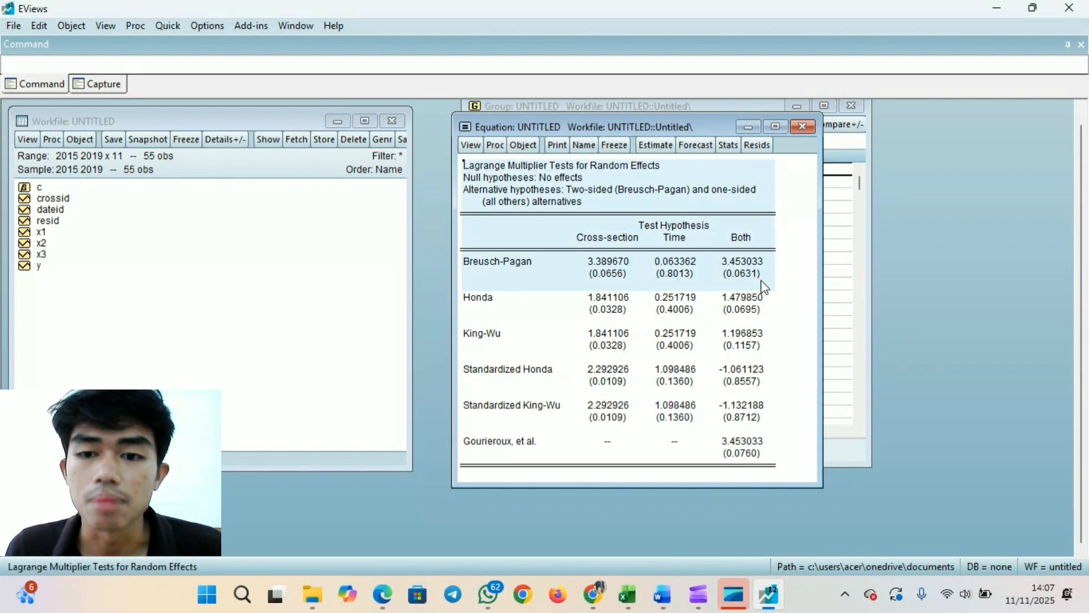
click(759, 278)
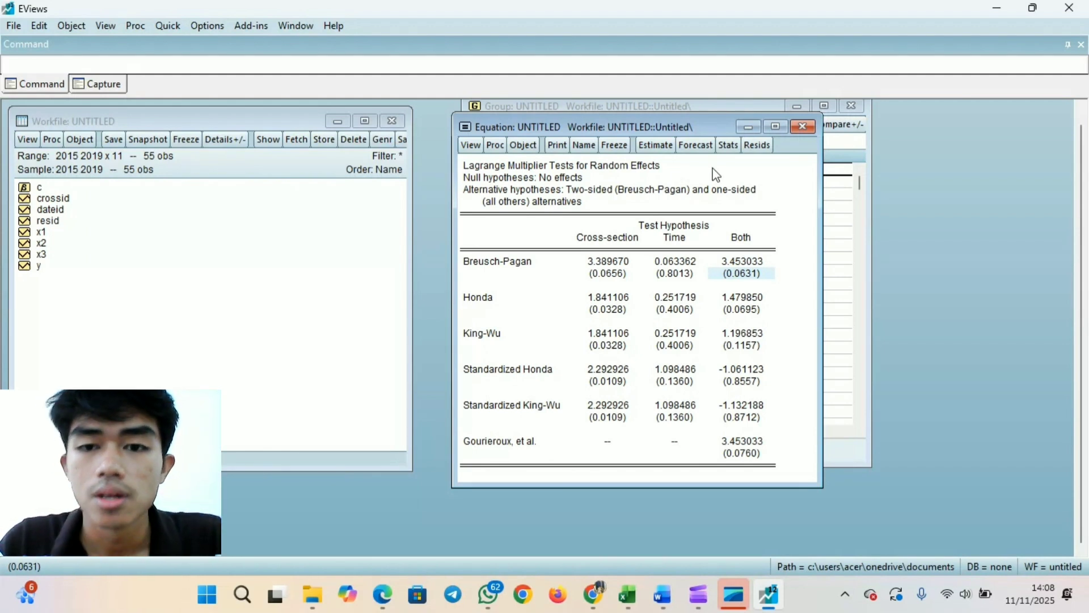
drag(700, 125, 781, 128)
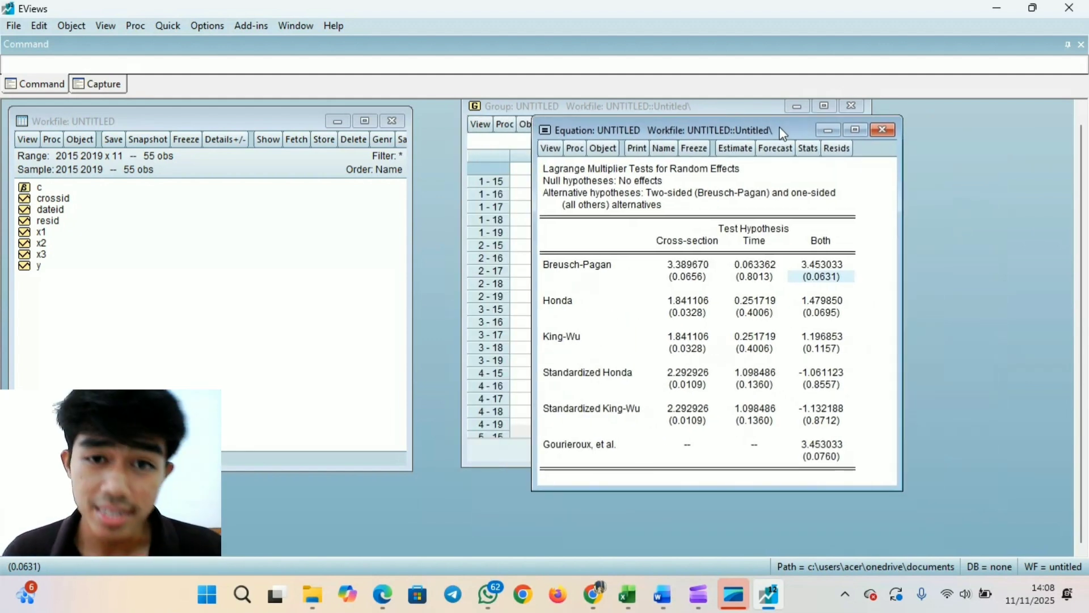